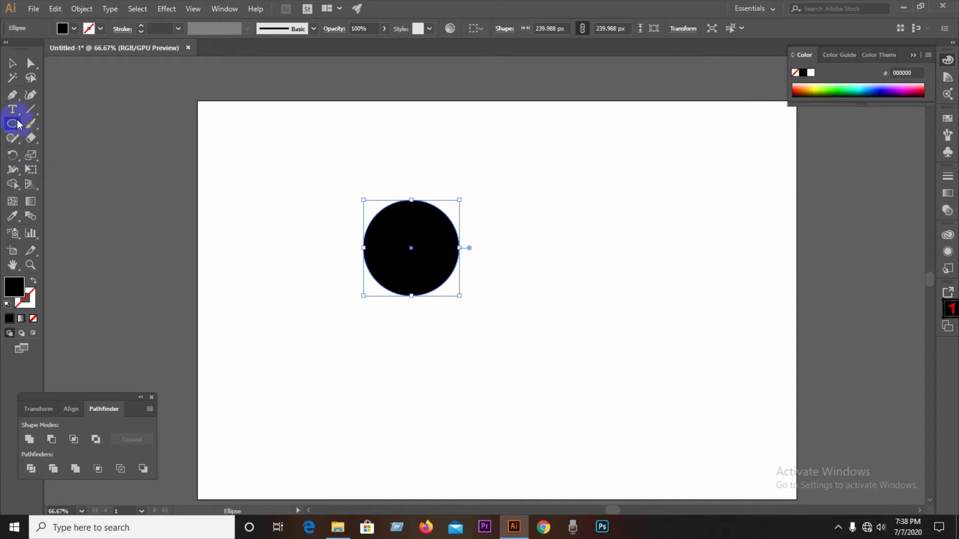
Step: Draw a black rounded rectangle about 96 × 214 px and place it to the right of the circle
{"action": "left_click_drag", "start_coordinate": [18, 124], "coordinate": [79, 138]}
{"action": "left_click_drag", "start_coordinate": [286, 260], "coordinate": [325, 345]}
{"action": "left_click", "coordinate": [12, 63]}
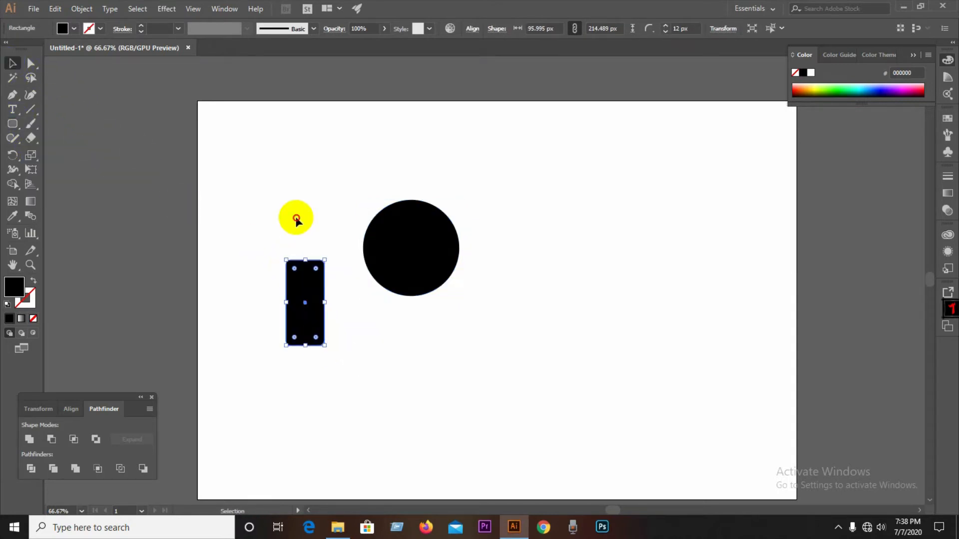
{"action": "left_click_drag", "start_coordinate": [310, 310], "coordinate": [416, 323]}
{"action": "left_click_drag", "start_coordinate": [418, 321], "coordinate": [602, 293]}
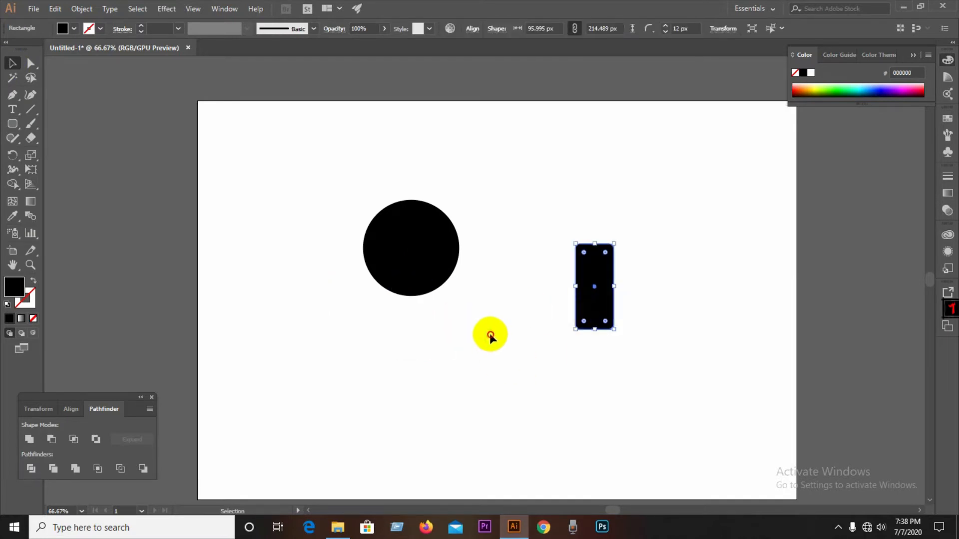
{"action": "left_click", "coordinate": [490, 334]}
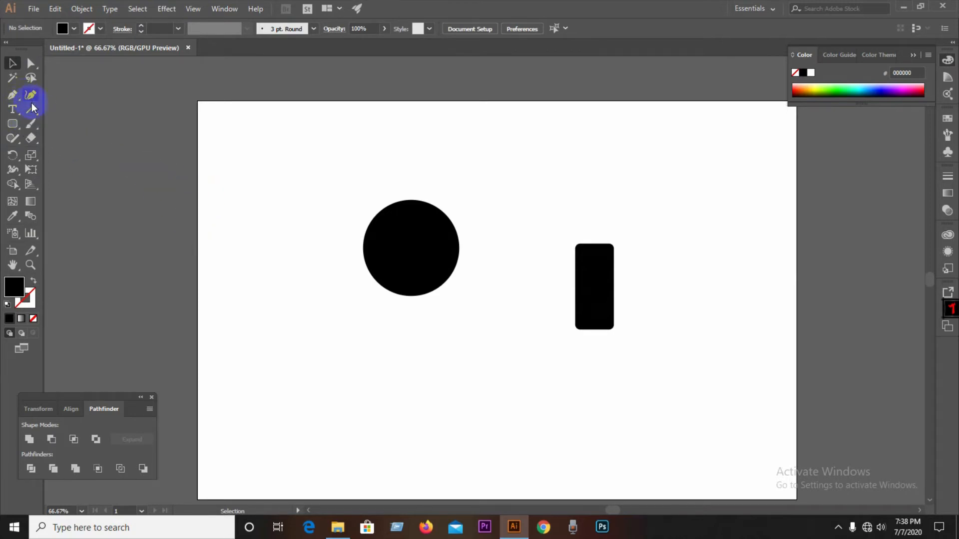
Step: Draw a horizontal line about 672 px long above the circle
{"action": "left_click", "coordinate": [32, 108]}
{"action": "left_click_drag", "start_coordinate": [311, 149], "coordinate": [580, 150]}
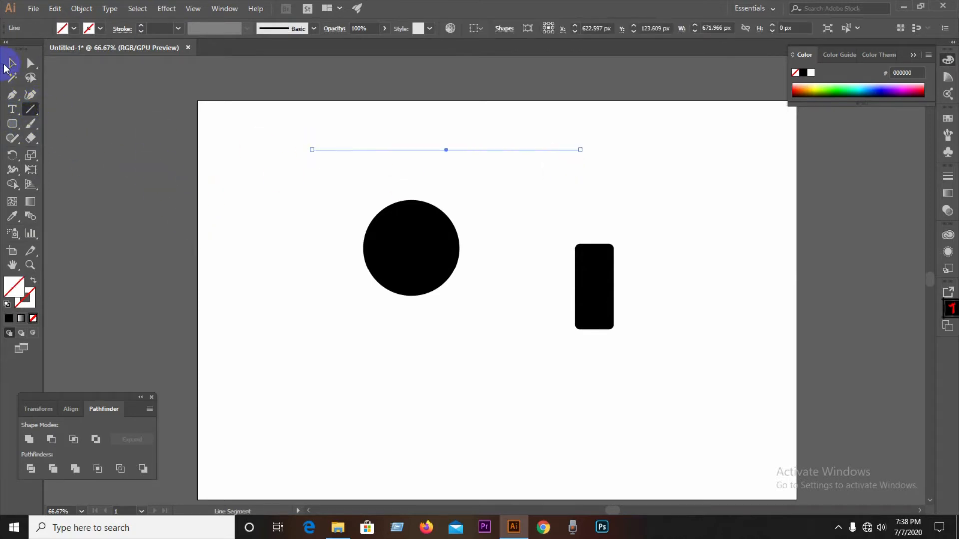
{"action": "left_click", "coordinate": [10, 64]}
Step: Remove the fill from the circle
{"action": "left_click_drag", "start_coordinate": [208, 146], "coordinate": [422, 306]}
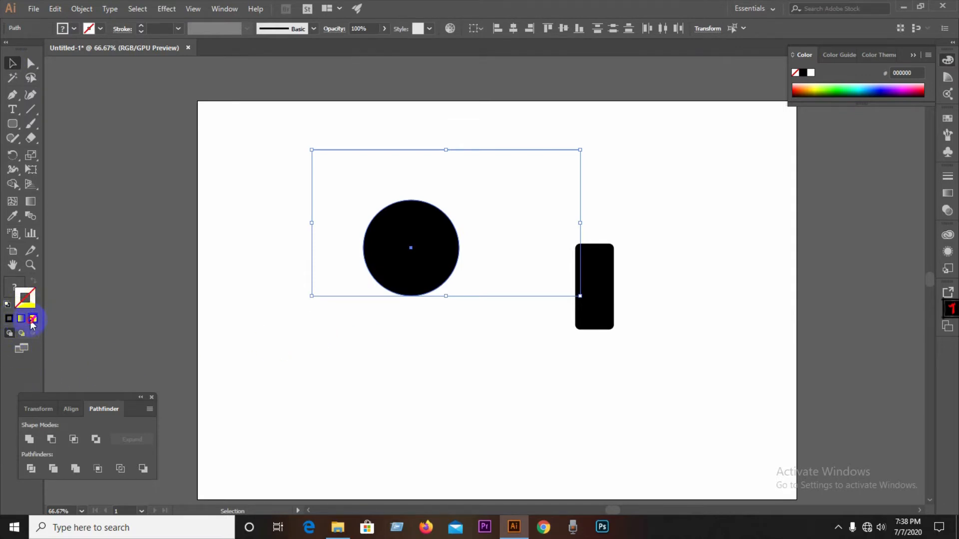
{"action": "left_click", "coordinate": [19, 287]}
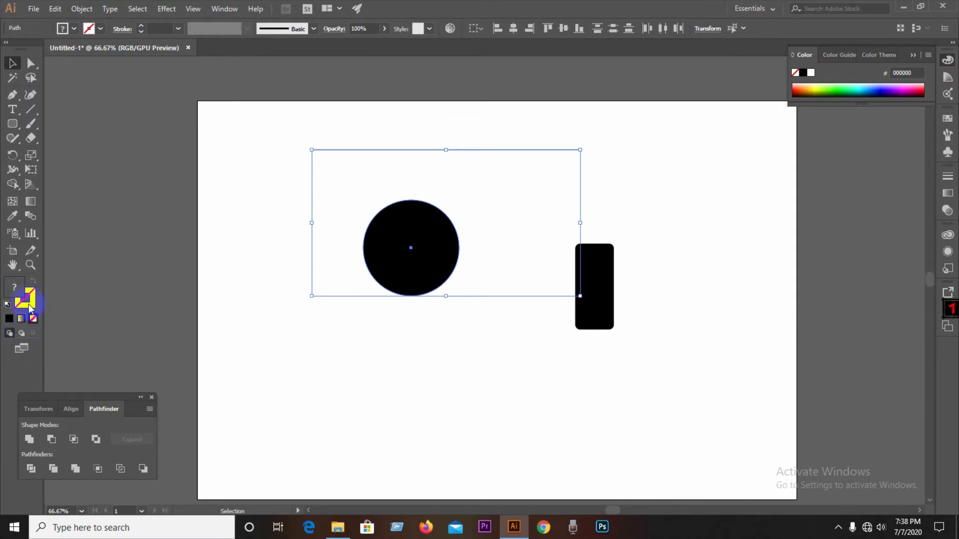
{"action": "left_click", "coordinate": [396, 269]}
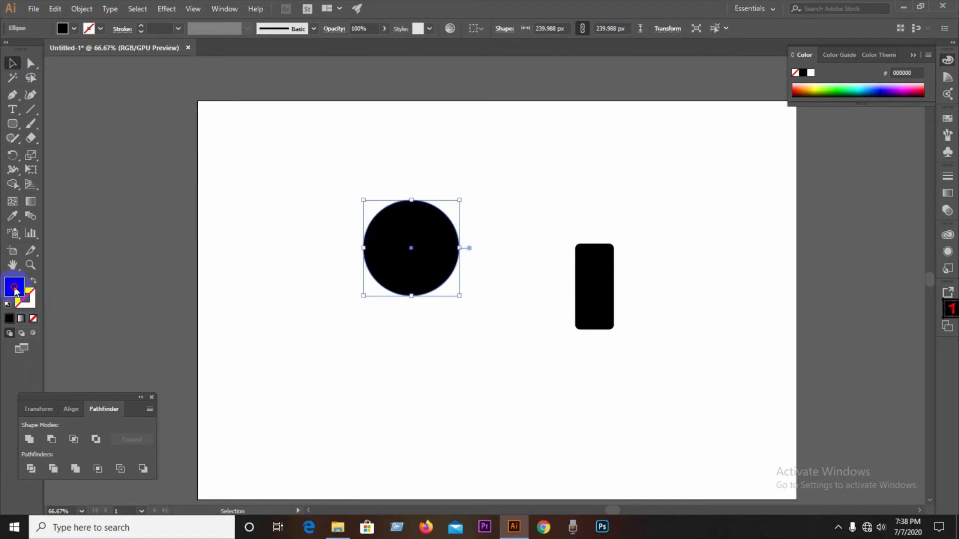
{"action": "left_click", "coordinate": [34, 318]}
Step: Give the circle and the horizontal line a 24 pt black stroke
{"action": "left_click_drag", "start_coordinate": [222, 218], "coordinate": [419, 302]}
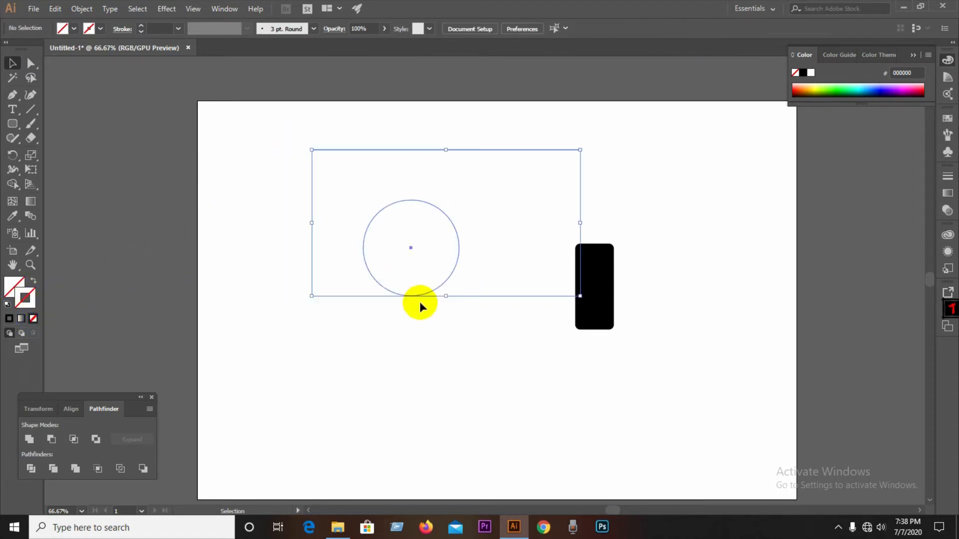
{"action": "left_click", "coordinate": [142, 26]}
{"action": "left_click", "coordinate": [141, 26]}
{"action": "left_click", "coordinate": [141, 26]}
{"action": "left_click", "coordinate": [142, 26]}
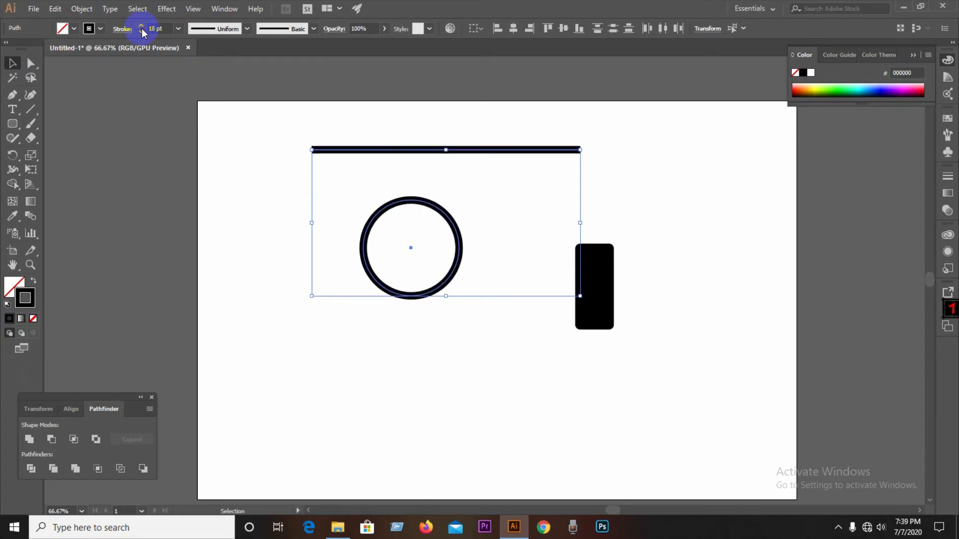
{"action": "left_click", "coordinate": [141, 26]}
{"action": "left_click", "coordinate": [141, 26]}
{"action": "left_click", "coordinate": [142, 26]}
{"action": "left_click", "coordinate": [141, 26]}
{"action": "left_click", "coordinate": [141, 26]}
{"action": "left_click", "coordinate": [141, 26]}
{"action": "left_click", "coordinate": [214, 190]}
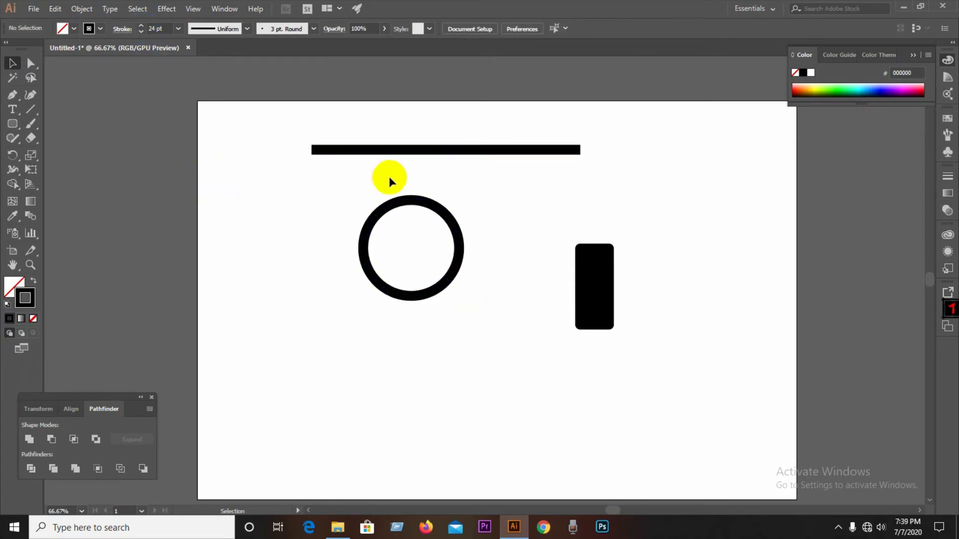
Step: Duplicate the horizontal line just beneath itself and copy the resulting pair up across the artboard's upper edge
{"action": "left_click_drag", "start_coordinate": [438, 150], "coordinate": [436, 180]}
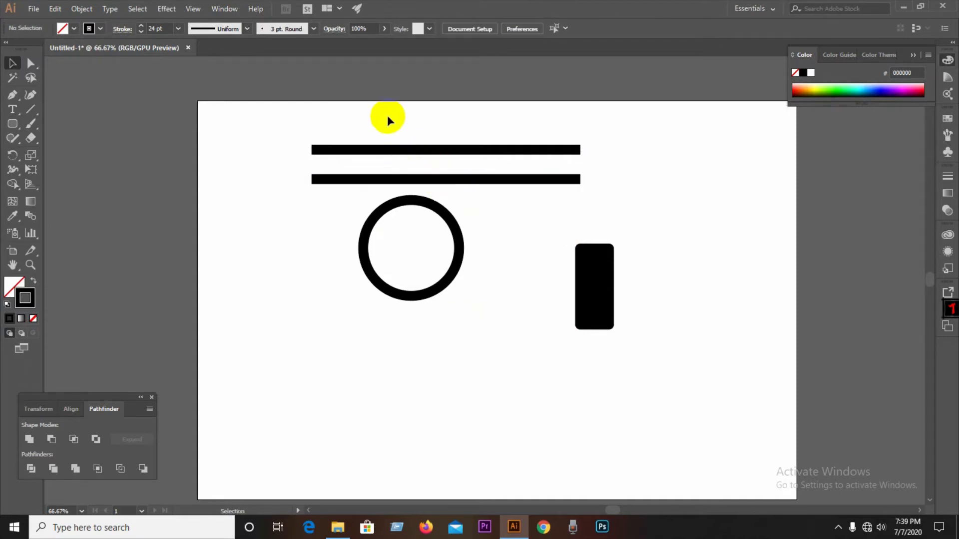
{"action": "left_click_drag", "start_coordinate": [388, 119], "coordinate": [497, 203]}
{"action": "left_click_drag", "start_coordinate": [467, 125], "coordinate": [599, 226]}
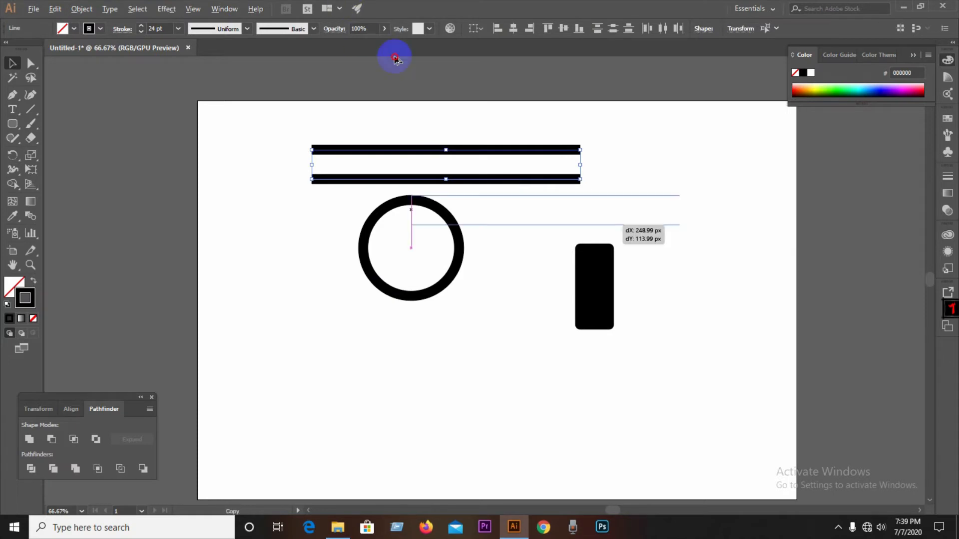
{"action": "left_click_drag", "start_coordinate": [395, 59], "coordinate": [627, 119]}
{"action": "left_click", "coordinate": [363, 220]}
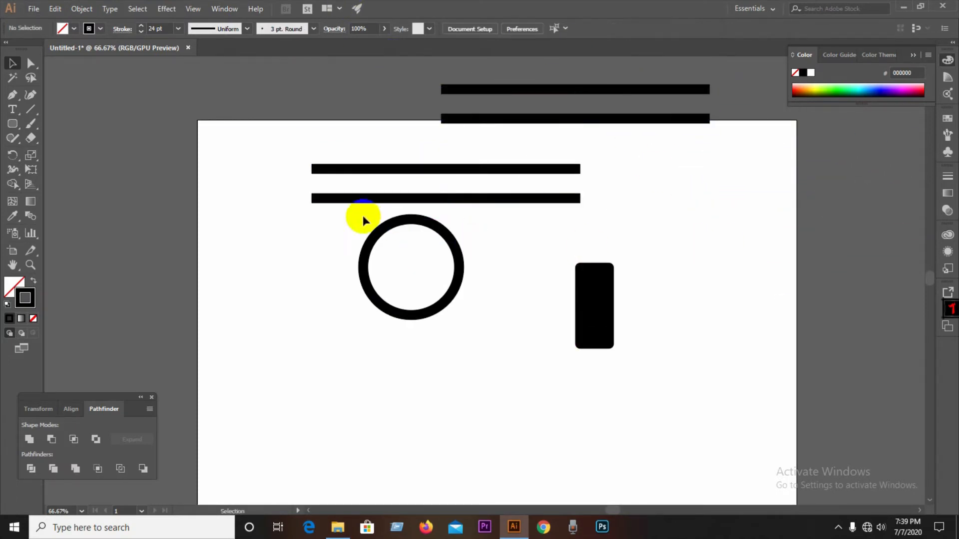
Step: Rotate the original pair of lines to vertical and place it with its upper ends inside the circle
{"action": "left_click_drag", "start_coordinate": [359, 150], "coordinate": [372, 206]}
{"action": "left_click_drag", "start_coordinate": [307, 168], "coordinate": [377, 318]}
{"action": "left_click", "coordinate": [374, 154]}
{"action": "left_click", "coordinate": [464, 165]}
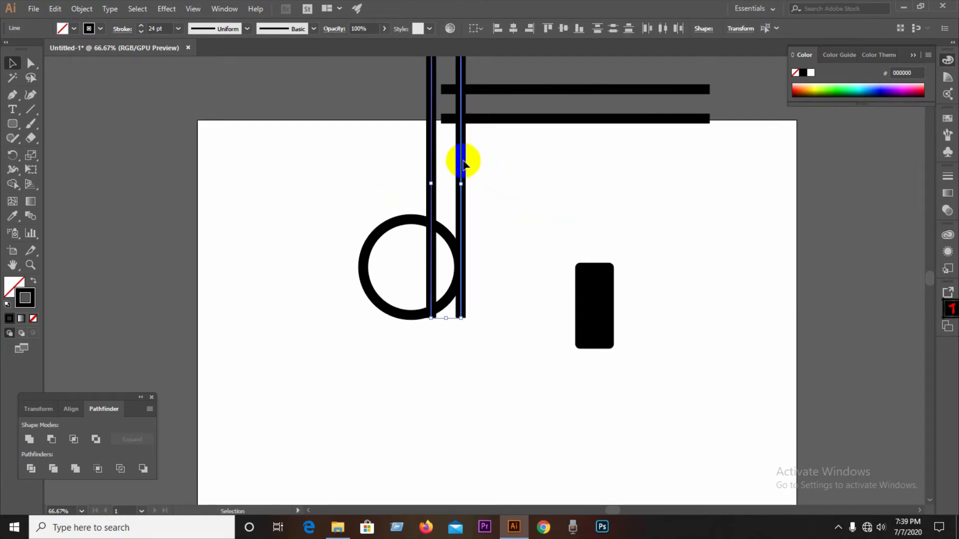
{"action": "left_click_drag", "start_coordinate": [464, 165], "coordinate": [426, 351]}
{"action": "left_click", "coordinate": [351, 332]}
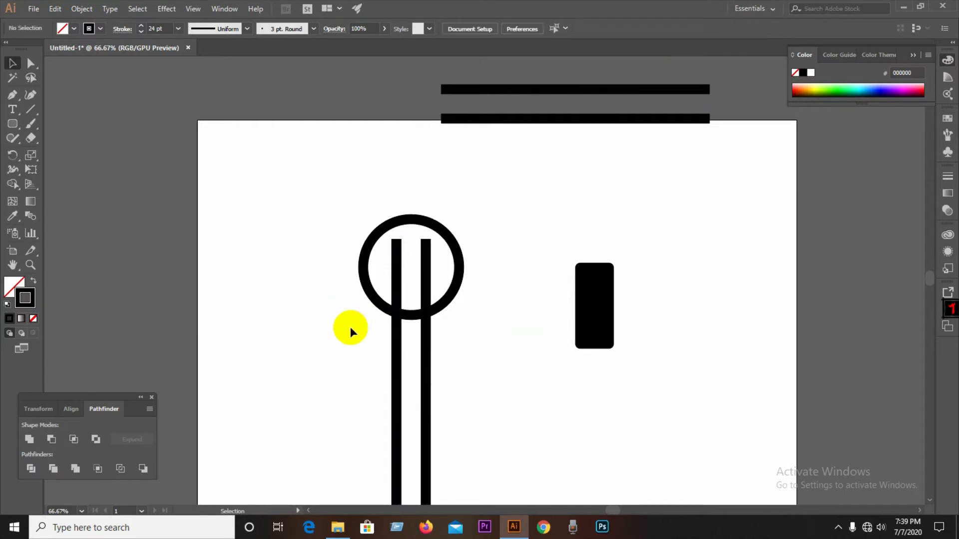
Step: Group the two vertical lines and align them with the circle on their horizontal centres
{"action": "left_click_drag", "start_coordinate": [351, 332], "coordinate": [486, 404]}
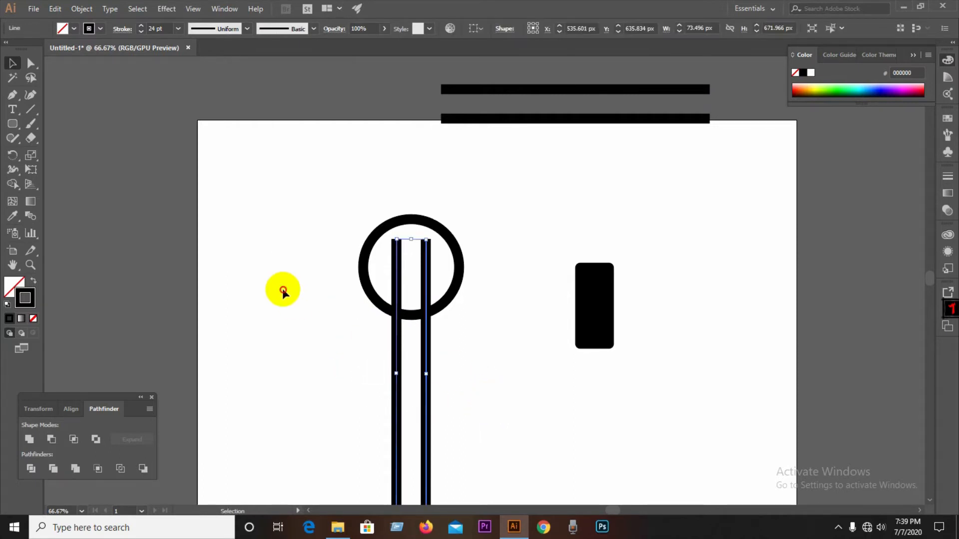
{"action": "left_click_drag", "start_coordinate": [285, 287], "coordinate": [459, 387]}
{"action": "left_click", "coordinate": [71, 409]}
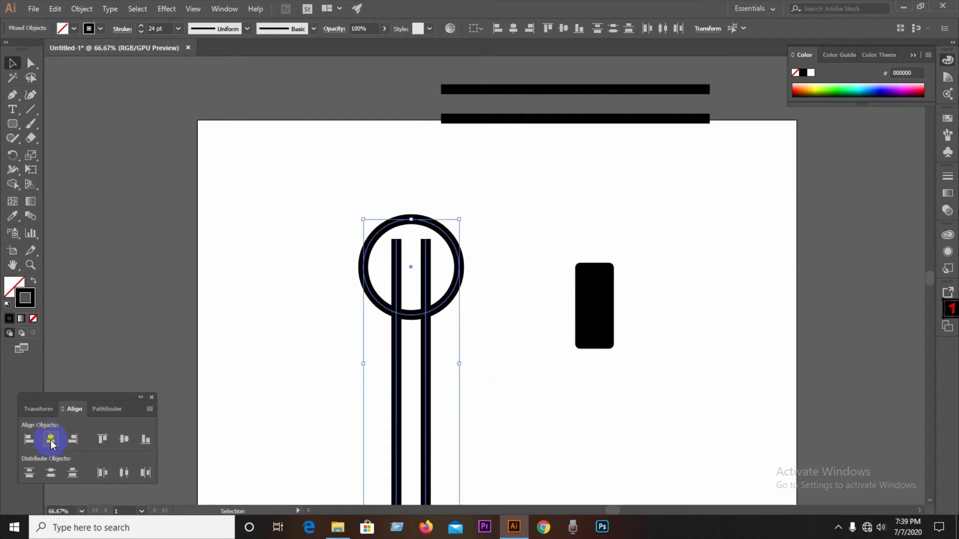
{"action": "left_click", "coordinate": [285, 343]}
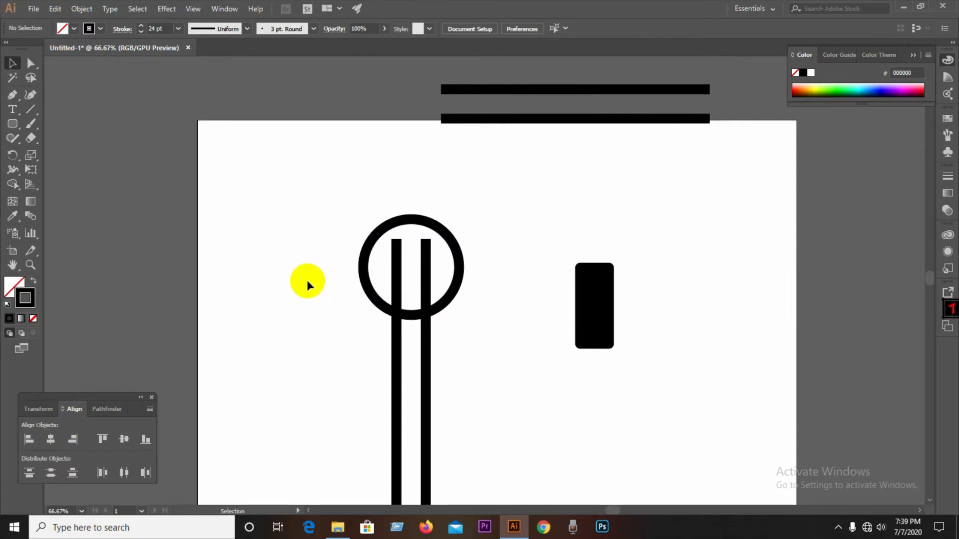
Step: Expand the fill and stroke of the circle and the grouped vertical lines
{"action": "left_click_drag", "start_coordinate": [194, 179], "coordinate": [433, 334]}
{"action": "left_click_drag", "start_coordinate": [346, 186], "coordinate": [400, 377]}
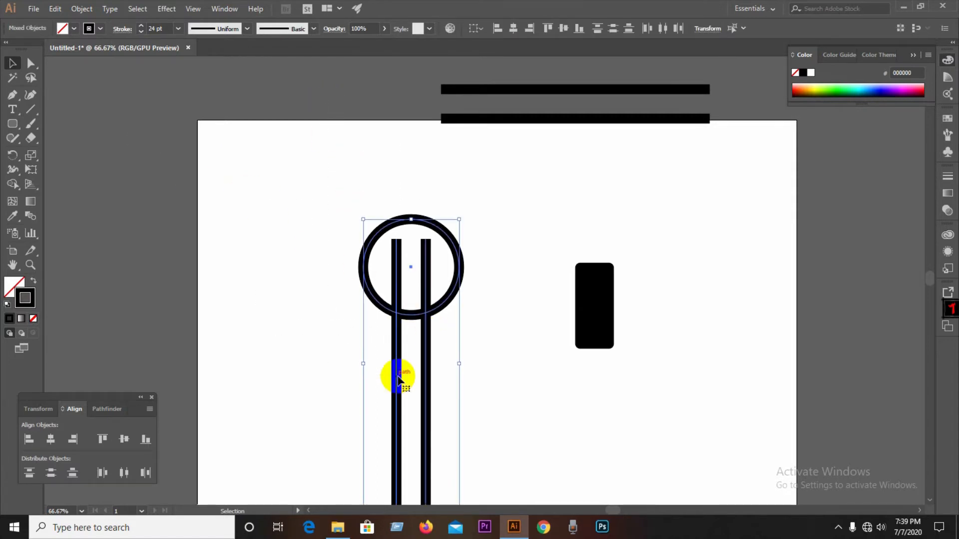
{"action": "left_click", "coordinate": [79, 9]}
{"action": "left_click", "coordinate": [100, 136]}
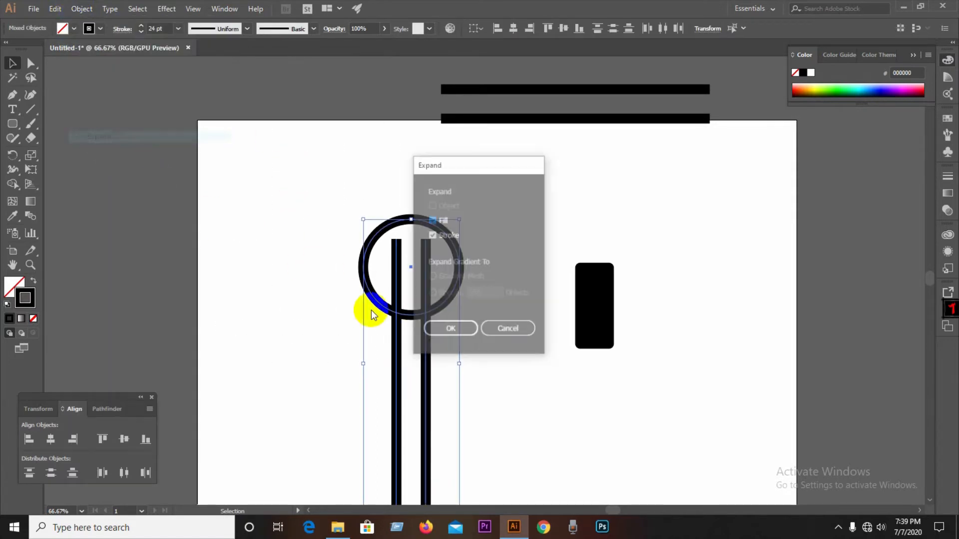
{"action": "left_click", "coordinate": [453, 332]}
Step: Split the expanded shapes with Pathfinder Divide, ungroup them and delete the line ends inside the ring
{"action": "left_click", "coordinate": [50, 471]}
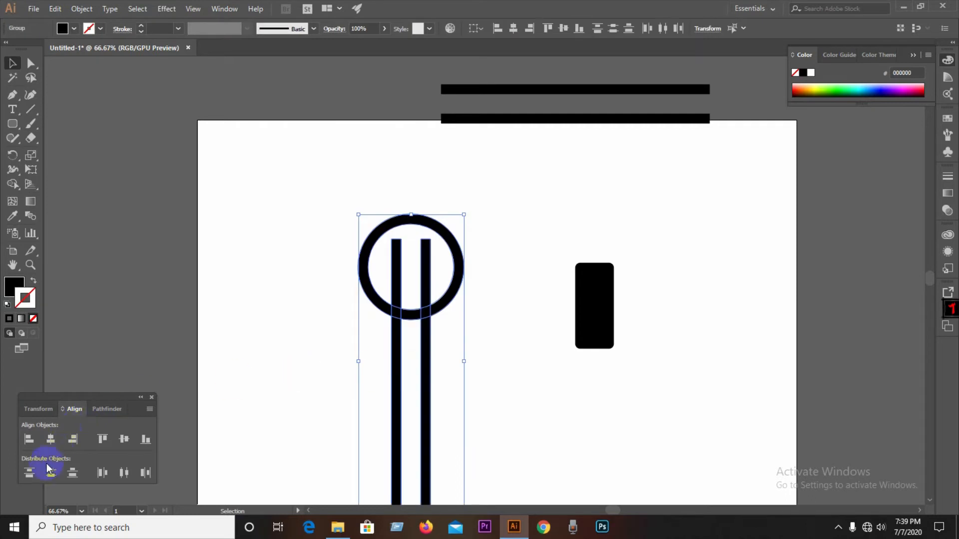
{"action": "left_click", "coordinate": [106, 411]}
{"action": "left_click", "coordinate": [30, 469]}
{"action": "right_click", "coordinate": [422, 285]}
{"action": "left_click", "coordinate": [457, 373]}
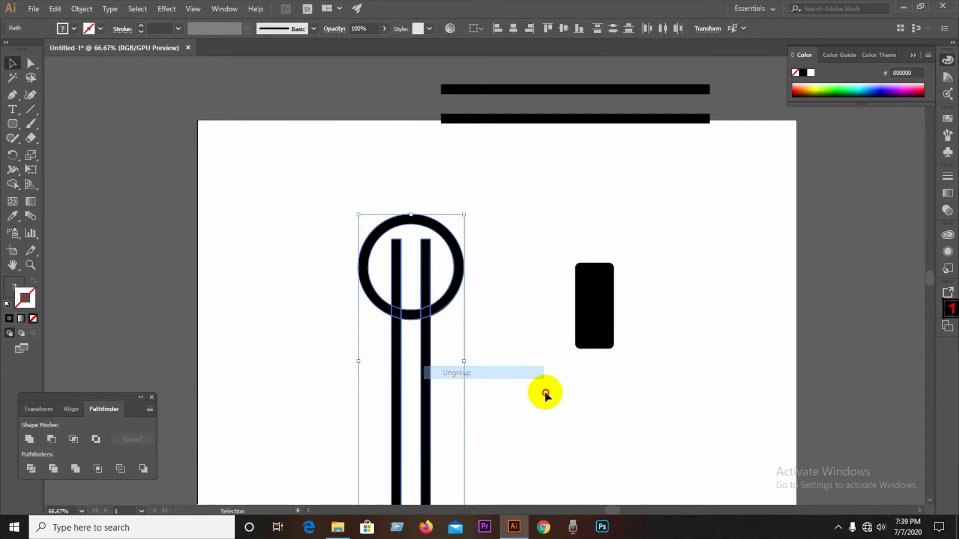
{"action": "left_click", "coordinate": [547, 394]}
{"action": "left_click_drag", "start_coordinate": [387, 260], "coordinate": [434, 280]}
{"action": "key", "text": "Delete"}
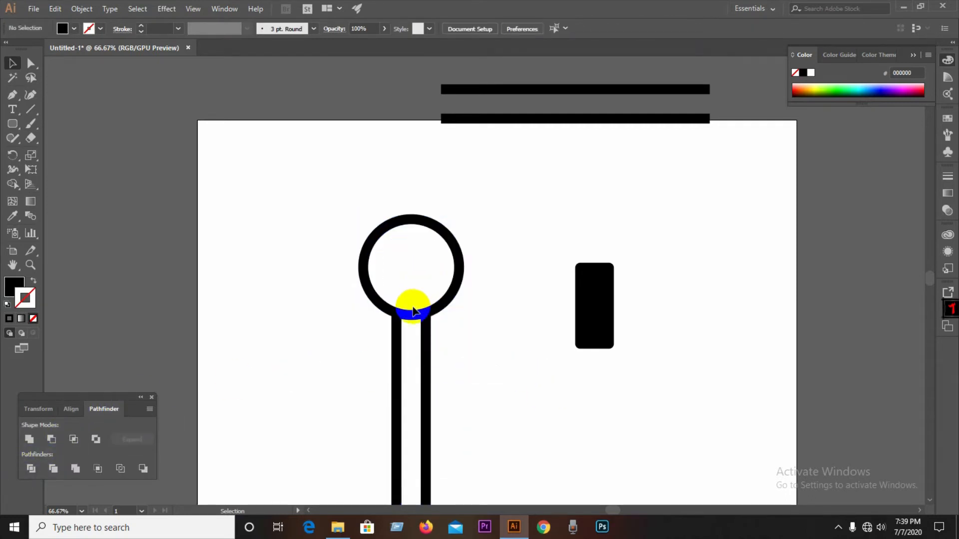
Step: Undo the trimming, dividing and expanding of the circle and vertical lines
{"action": "key", "text": "ctrl+z"}
{"action": "key", "text": "ctrl+z"}
{"action": "left_click", "coordinate": [95, 217]}
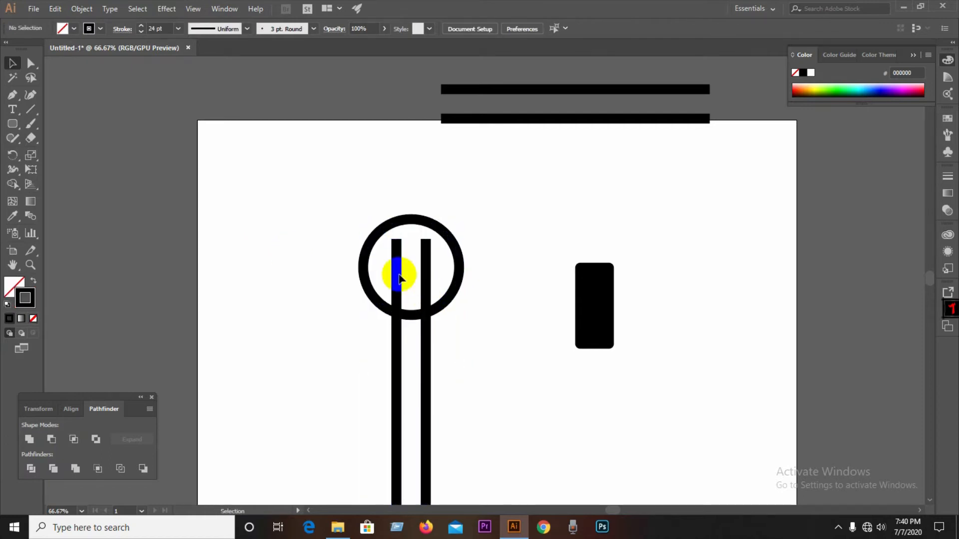
Step: Move the vertical line pair to the left of the circle and ungroup it
{"action": "left_click", "coordinate": [425, 290]}
{"action": "left_click", "coordinate": [484, 288]}
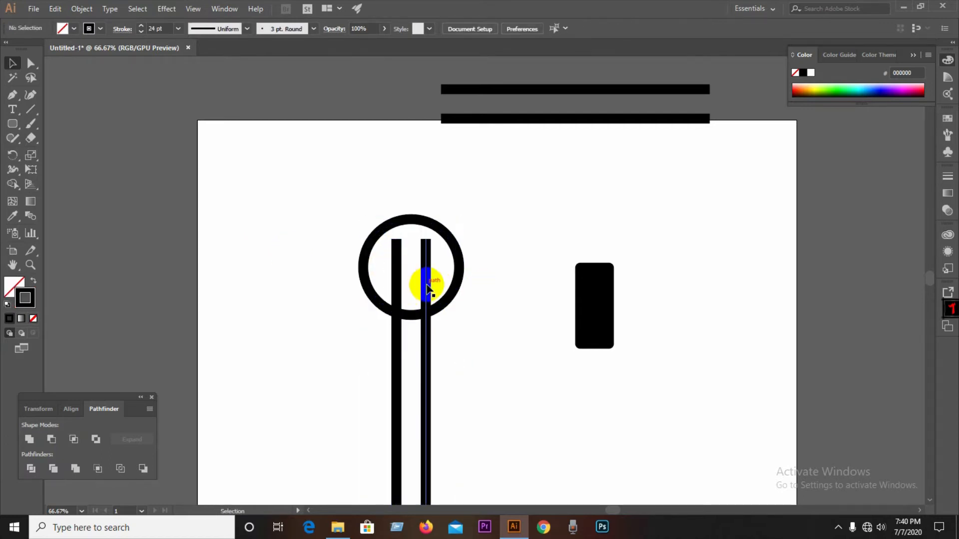
{"action": "left_click", "coordinate": [428, 280]}
{"action": "left_click_drag", "start_coordinate": [428, 279], "coordinate": [270, 289]}
{"action": "right_click", "coordinate": [250, 305]}
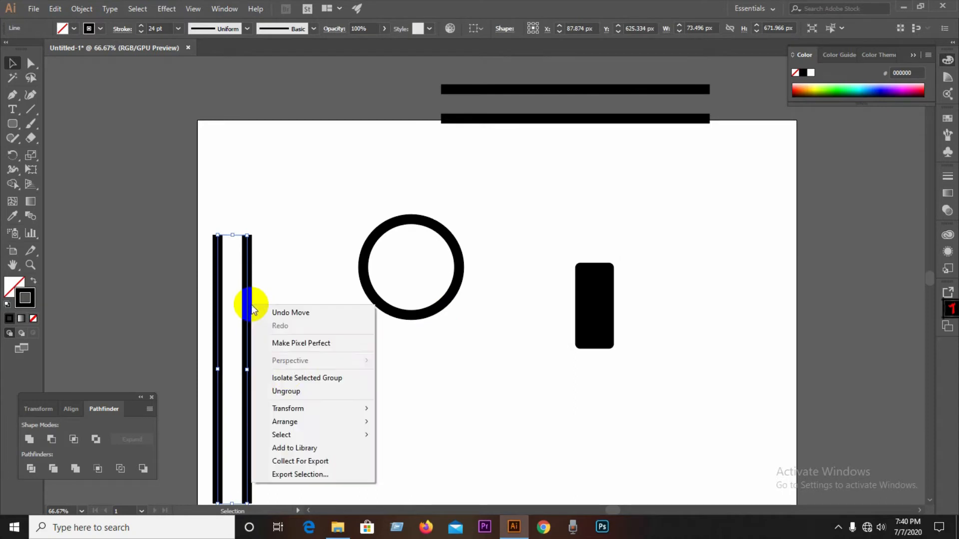
{"action": "left_click", "coordinate": [295, 391]}
Step: Widen the gap between the two vertical lines and centre the pair over the circle's lower half
{"action": "left_click", "coordinate": [253, 320]}
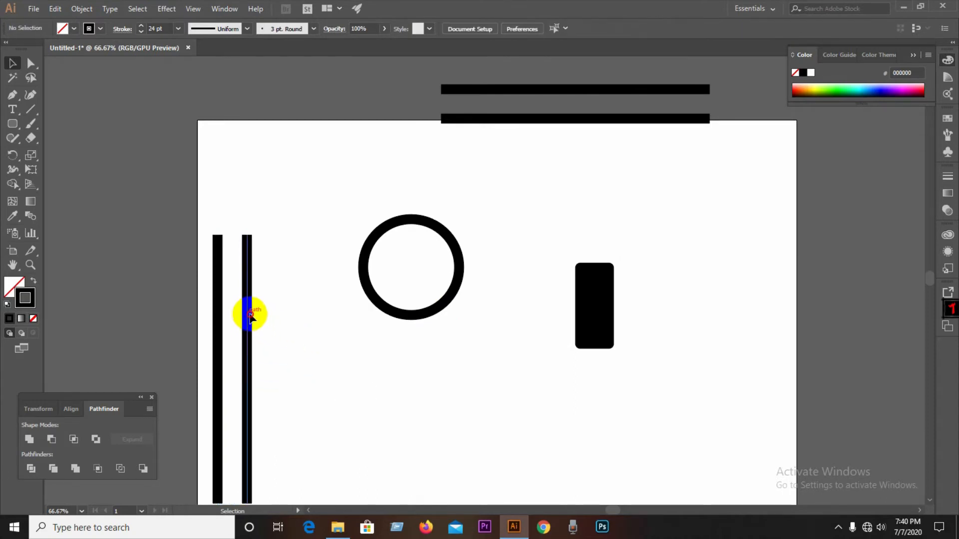
{"action": "left_click_drag", "start_coordinate": [249, 314], "coordinate": [261, 317]}
{"action": "left_click_drag", "start_coordinate": [189, 222], "coordinate": [433, 339]}
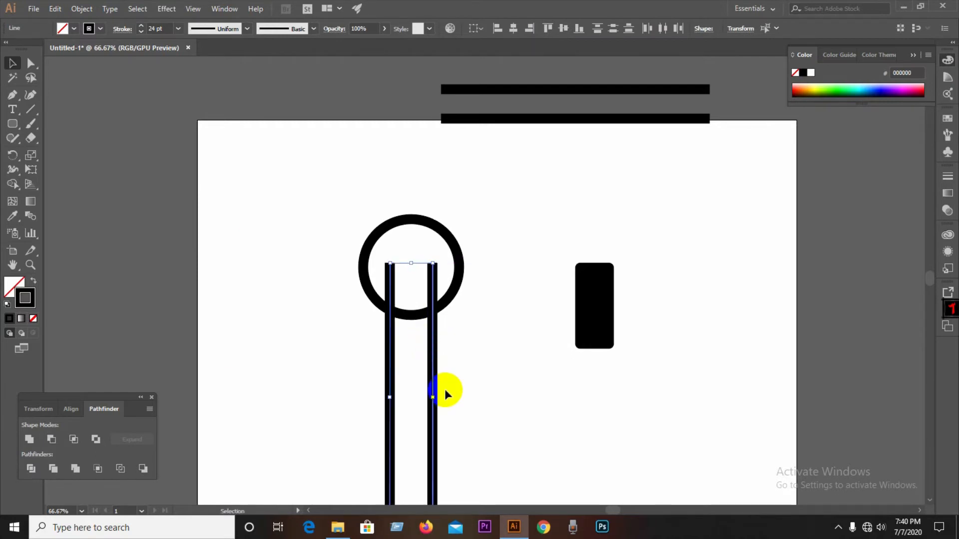
Step: Expand the fill and stroke of the circle and the two more widely spaced vertical lines
{"action": "left_click_drag", "start_coordinate": [238, 265], "coordinate": [364, 239]}
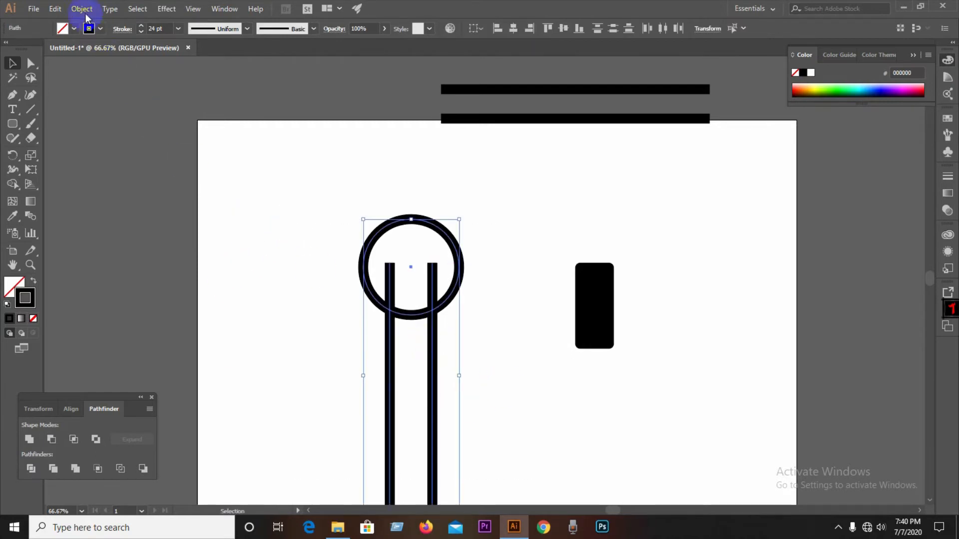
{"action": "left_click", "coordinate": [82, 9]}
{"action": "left_click", "coordinate": [132, 136]}
{"action": "left_click", "coordinate": [437, 327]}
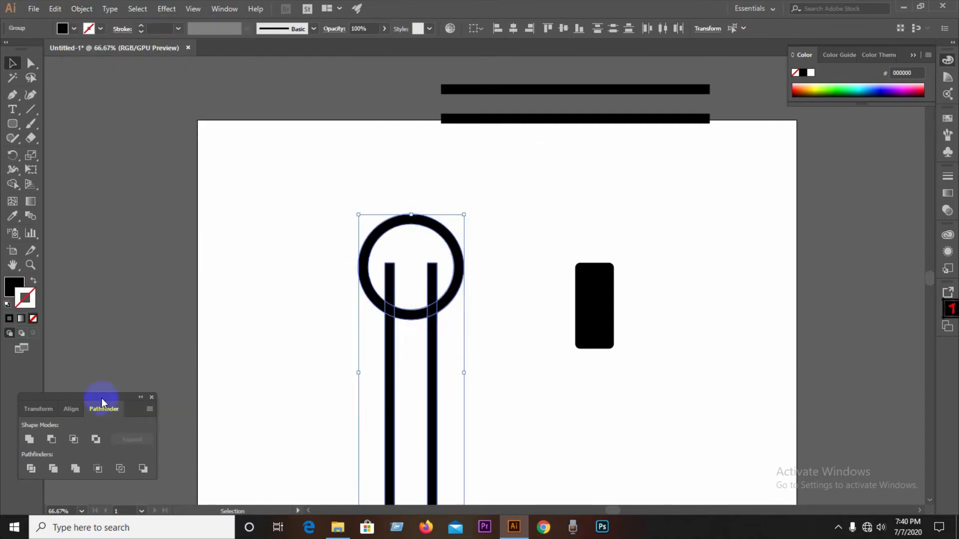
Step: Split the expanded circle and bars with Pathfinder Divide, ungroup the pieces and delete those inside the ring
{"action": "left_click", "coordinate": [35, 466]}
{"action": "right_click", "coordinate": [403, 293]}
{"action": "left_click", "coordinate": [453, 382]}
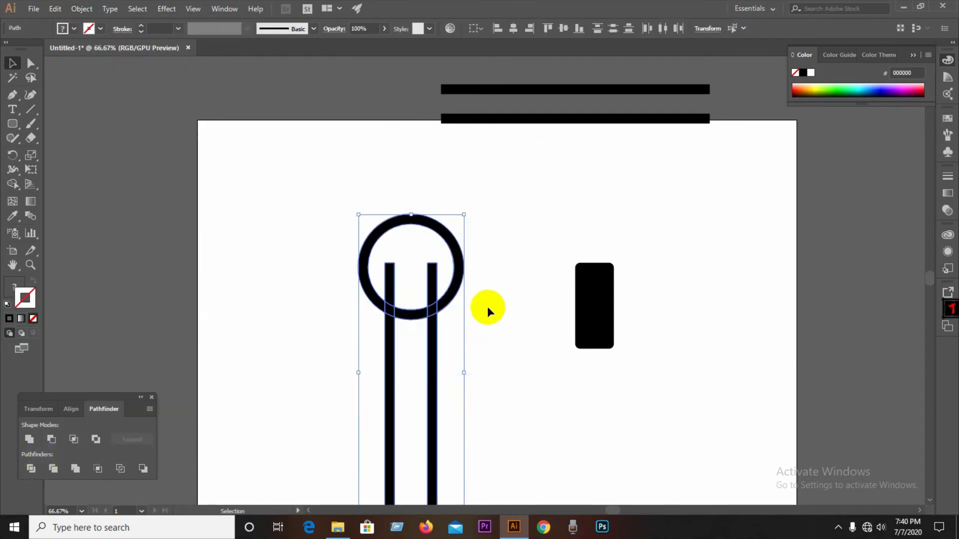
{"action": "left_click_drag", "start_coordinate": [384, 250], "coordinate": [430, 284]}
{"action": "left_click", "coordinate": [438, 294]}
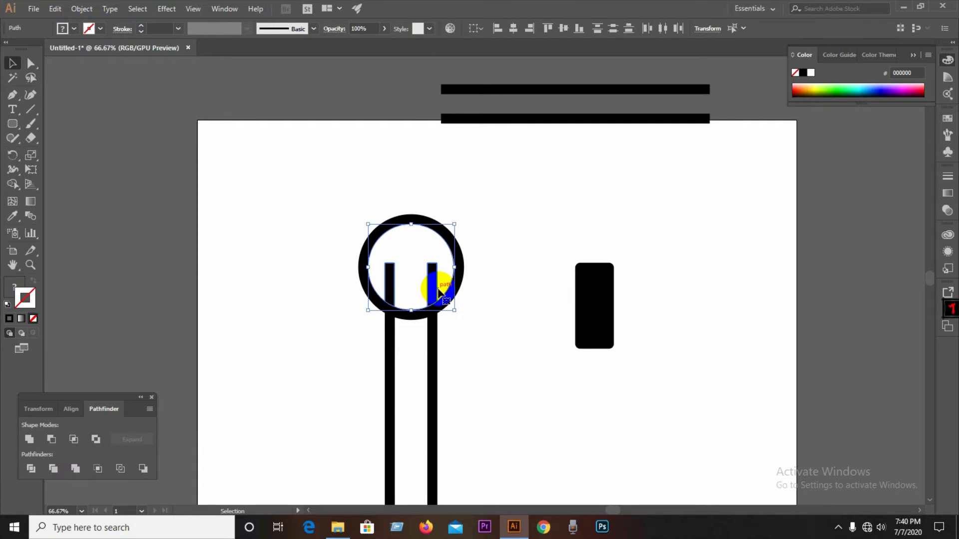
{"action": "key", "text": "Delete"}
Step: Lay an expanded copy of one spare horizontal line across the middle of the ring
{"action": "left_click_drag", "start_coordinate": [531, 125], "coordinate": [361, 194]}
{"action": "left_click", "coordinate": [83, 9]}
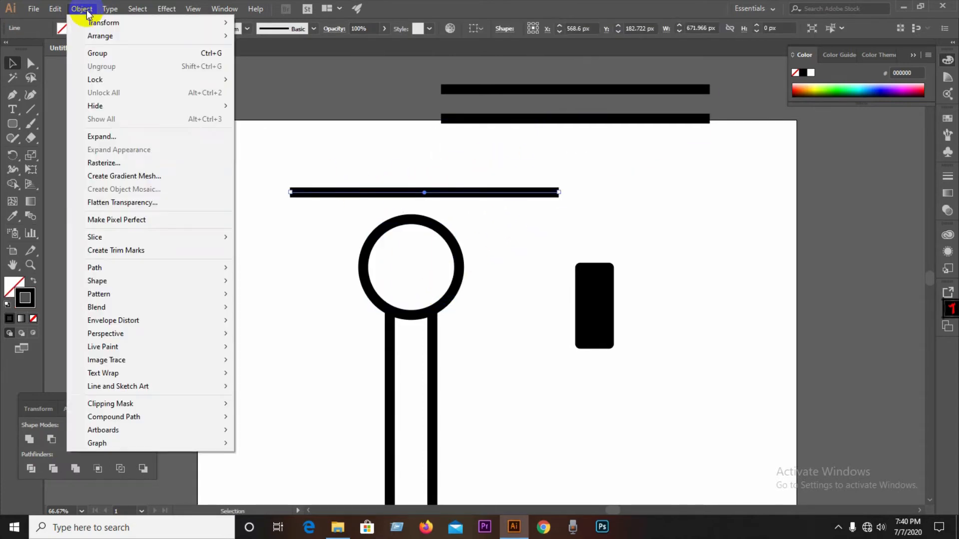
{"action": "left_click", "coordinate": [122, 134]}
{"action": "left_click", "coordinate": [439, 333]}
{"action": "left_click", "coordinate": [296, 226]}
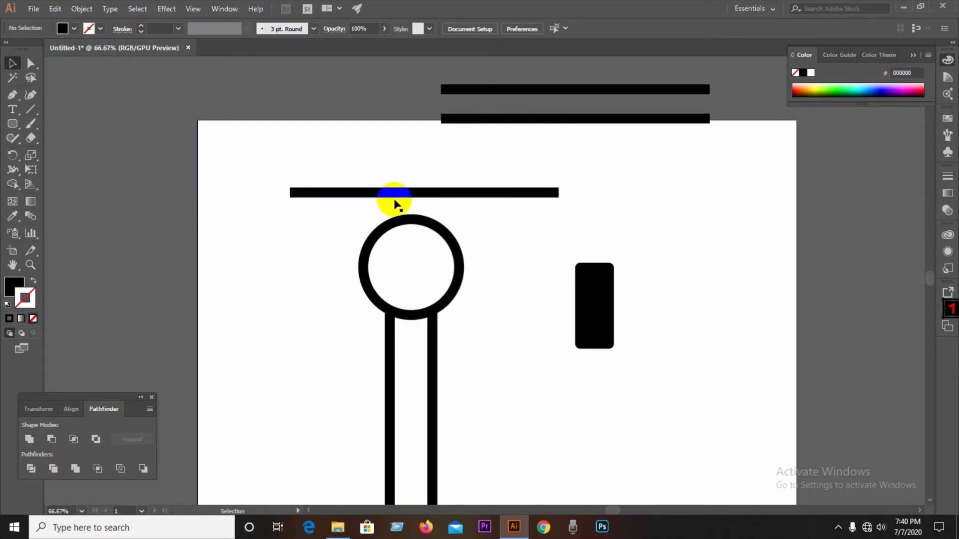
{"action": "left_click_drag", "start_coordinate": [400, 195], "coordinate": [435, 264]}
{"action": "left_click", "coordinate": [514, 311]}
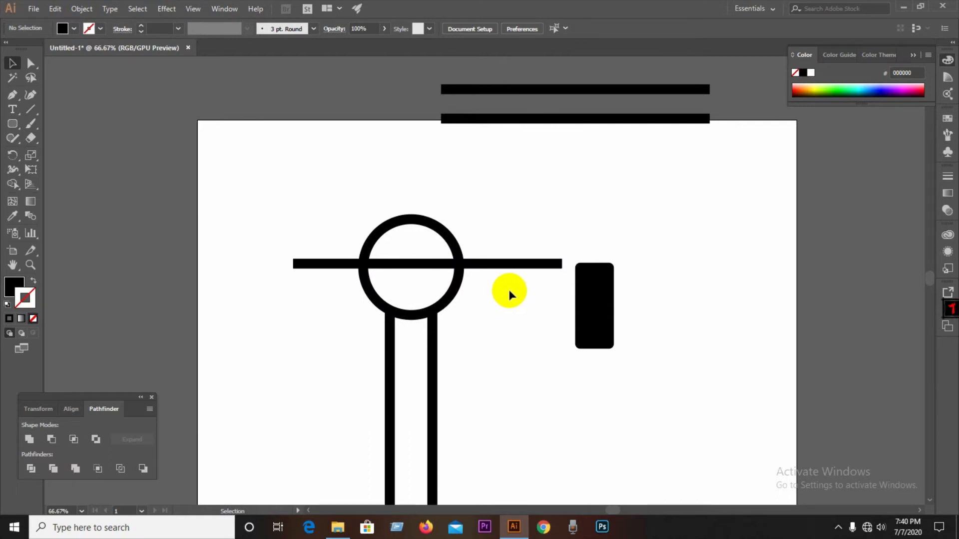
Step: Create a 17 px Offset Path around the horizontal bar crossing the ring, with Miter joins and a miter limit of 4
{"action": "left_click", "coordinate": [430, 263]}
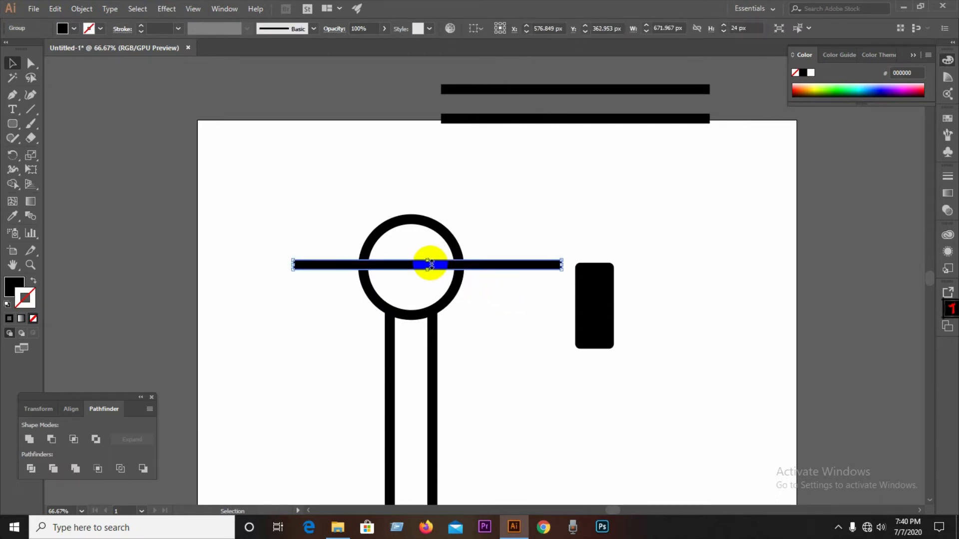
{"action": "left_click", "coordinate": [317, 222]}
{"action": "left_click", "coordinate": [404, 263]}
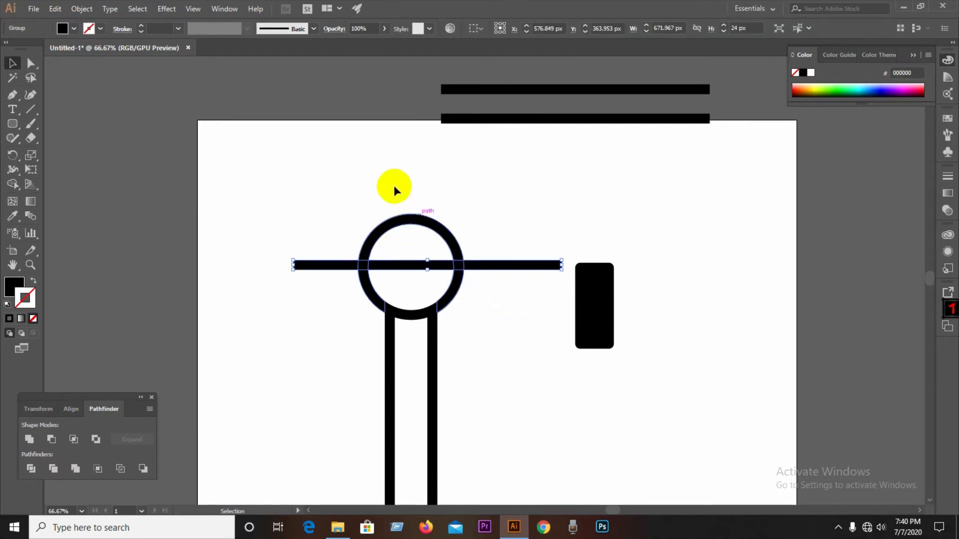
{"action": "left_click", "coordinate": [78, 8]}
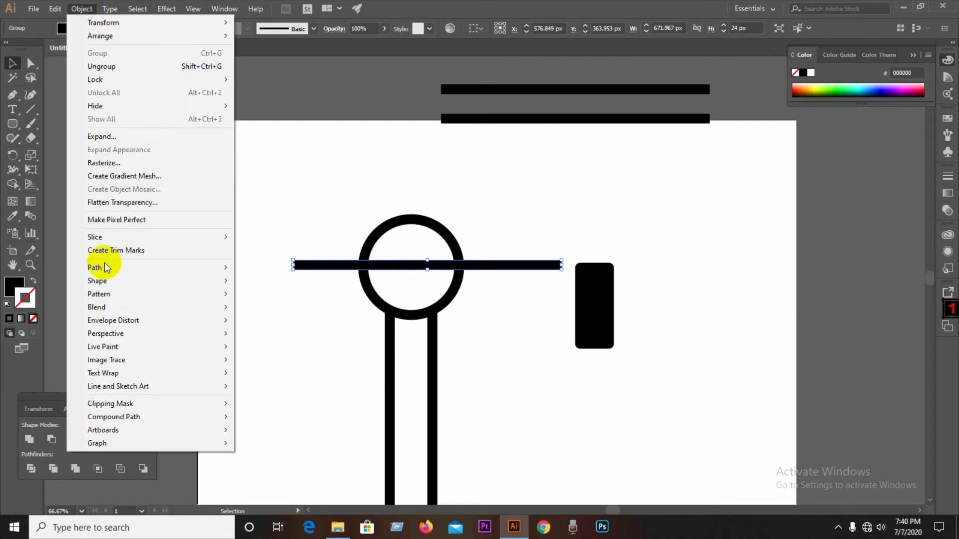
{"action": "mouse_move", "coordinate": [220, 267]}
{"action": "left_click", "coordinate": [269, 306]}
{"action": "left_click", "coordinate": [97, 188]}
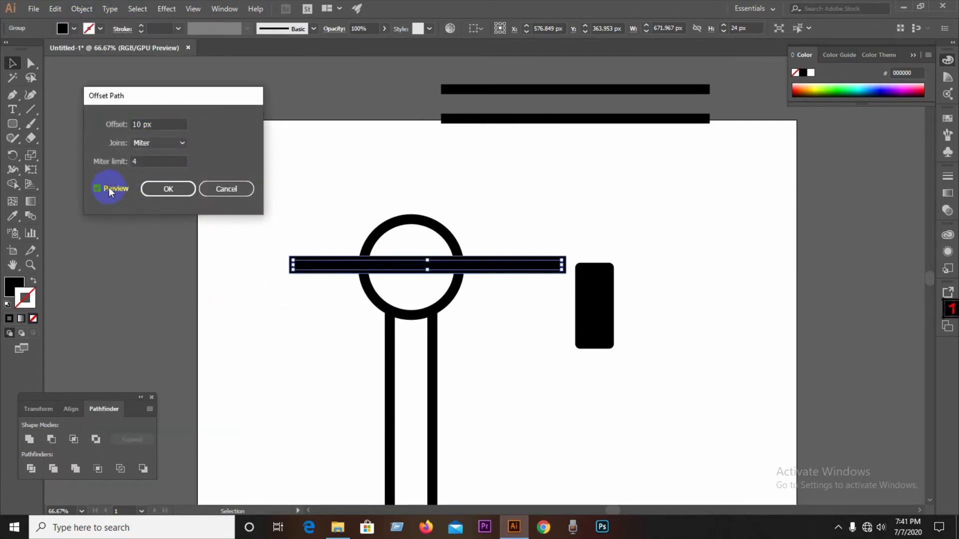
{"action": "key", "text": "Up"}
{"action": "key", "text": "Up"}
{"action": "key", "text": "Up"}
{"action": "key", "text": "Up"}
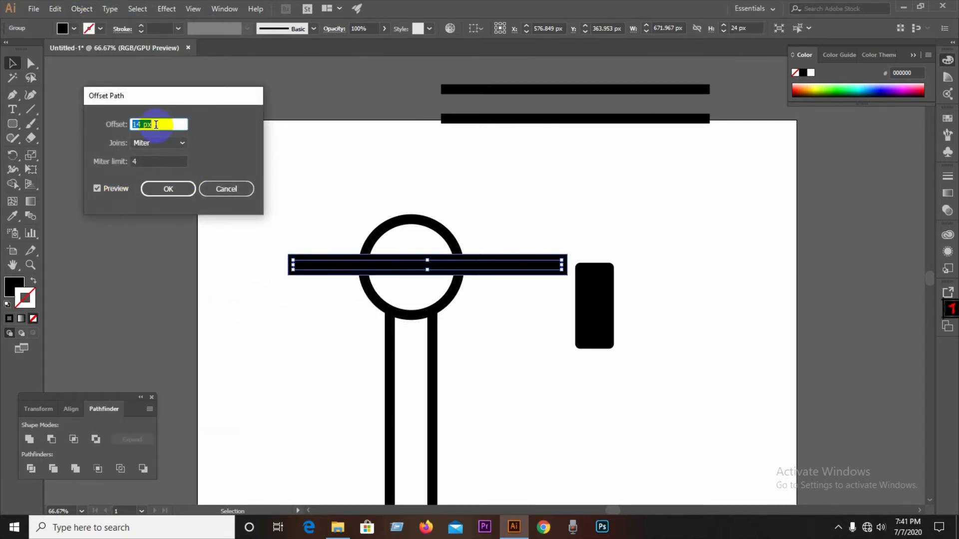
{"action": "key", "text": "Up"}
{"action": "left_click", "coordinate": [164, 190]}
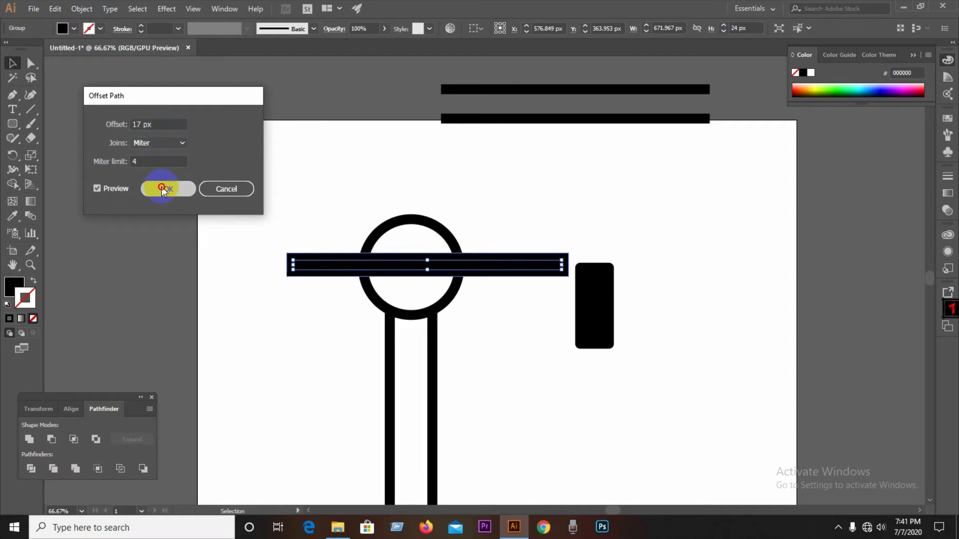
Step: Split the ring, vertical bars and offset bar with Pathfinder Divide, ungroup the pieces and delete the horizontal ones outside the ring
{"action": "left_click_drag", "start_coordinate": [336, 193], "coordinate": [432, 313]}
{"action": "left_click", "coordinate": [31, 468]}
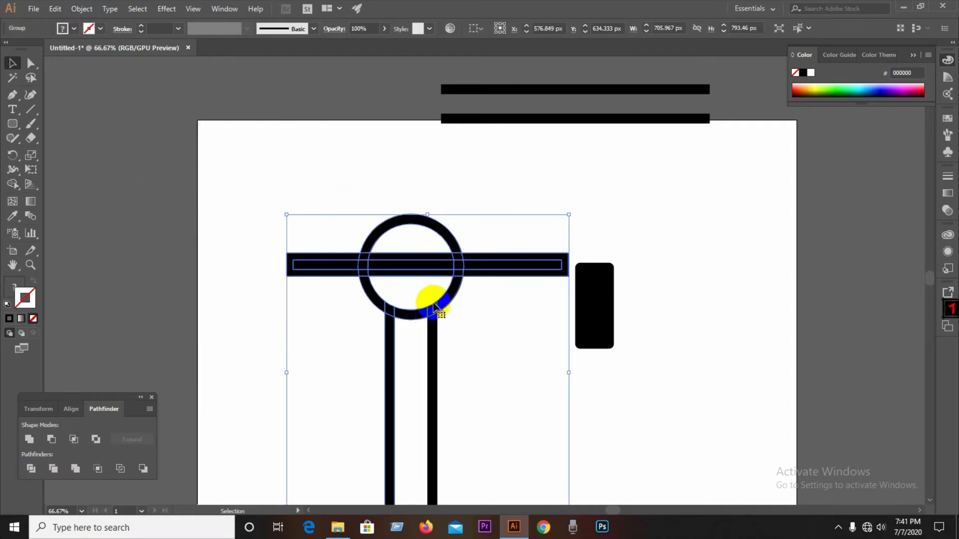
{"action": "right_click", "coordinate": [433, 307]}
{"action": "left_click", "coordinate": [477, 389]}
{"action": "left_click", "coordinate": [506, 345]}
{"action": "left_click", "coordinate": [496, 259]}
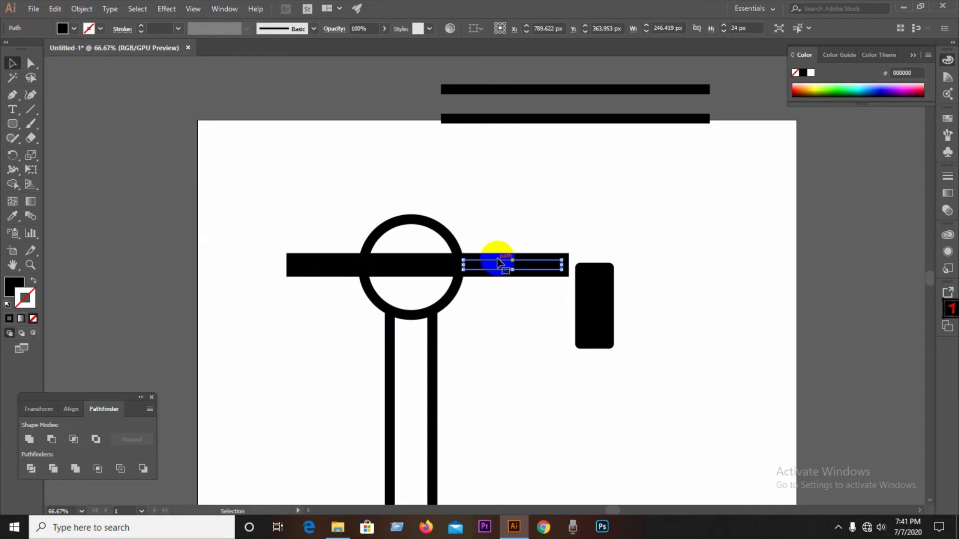
{"action": "key", "text": "Delete"}
{"action": "left_click", "coordinate": [289, 265]}
{"action": "key", "text": "Delete"}
Step: Delete the offset strips above and below the crossbar inside the ring, and the small ring segment just below the crossbar's right end
{"action": "left_click", "coordinate": [400, 235]}
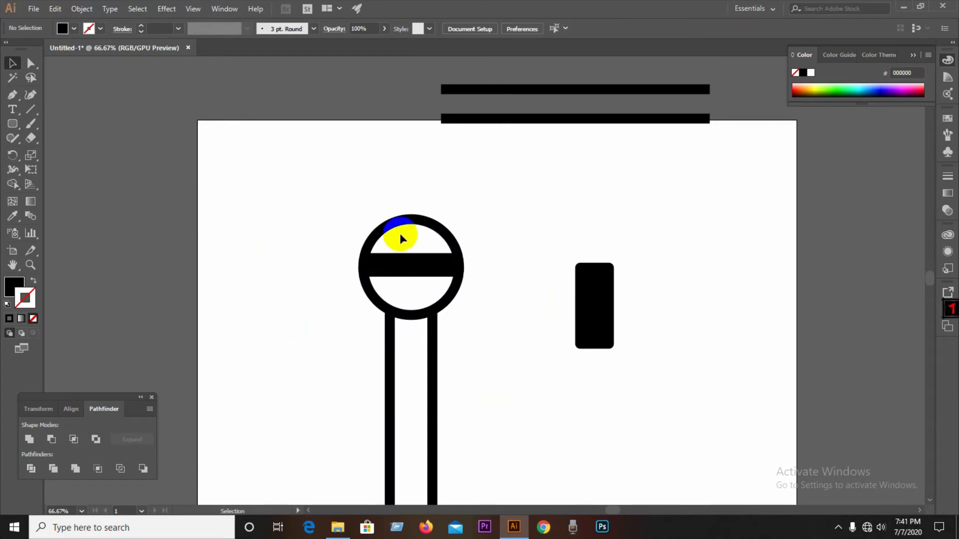
{"action": "left_click", "coordinate": [406, 274]}
{"action": "key", "text": "Delete"}
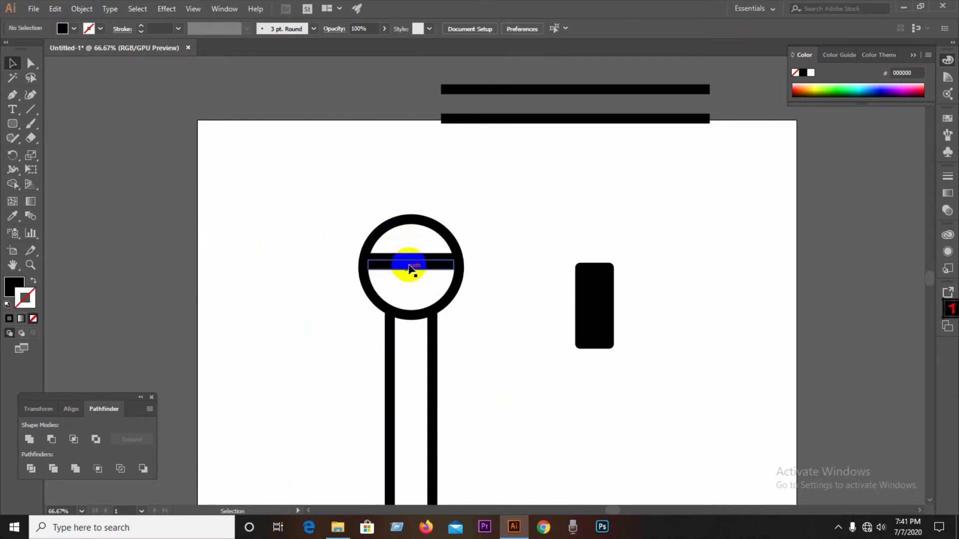
{"action": "left_click", "coordinate": [416, 259]}
{"action": "key", "text": "Delete"}
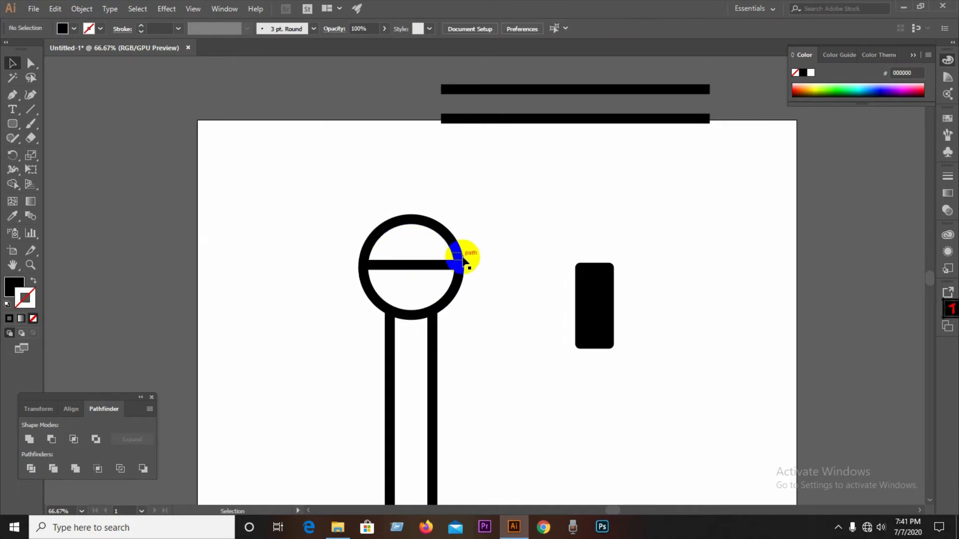
{"action": "left_click", "coordinate": [458, 277]}
{"action": "key", "text": "Delete"}
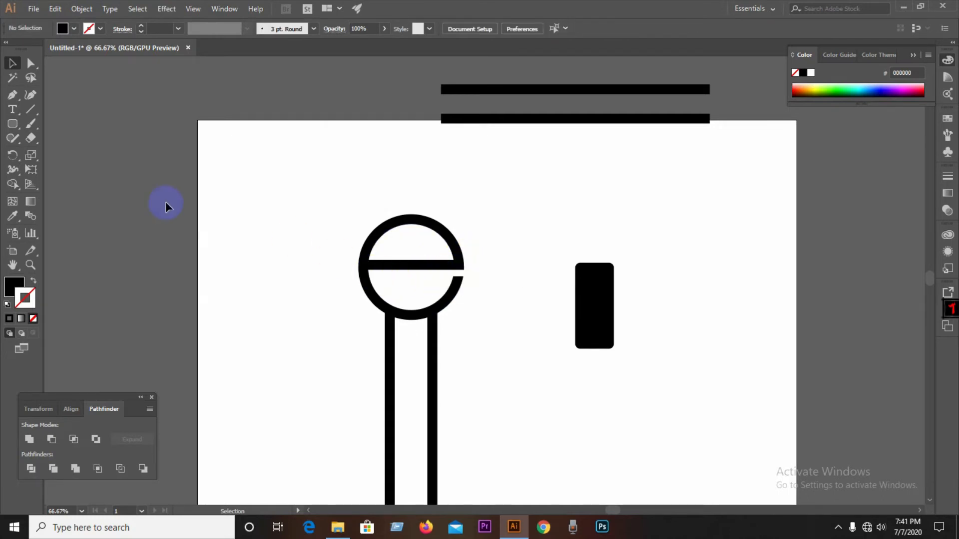
Step: Draw a short vertical line through the left part of the crossbar, divide the ring artwork along it and ungroup the pieces
{"action": "left_click", "coordinate": [29, 111]}
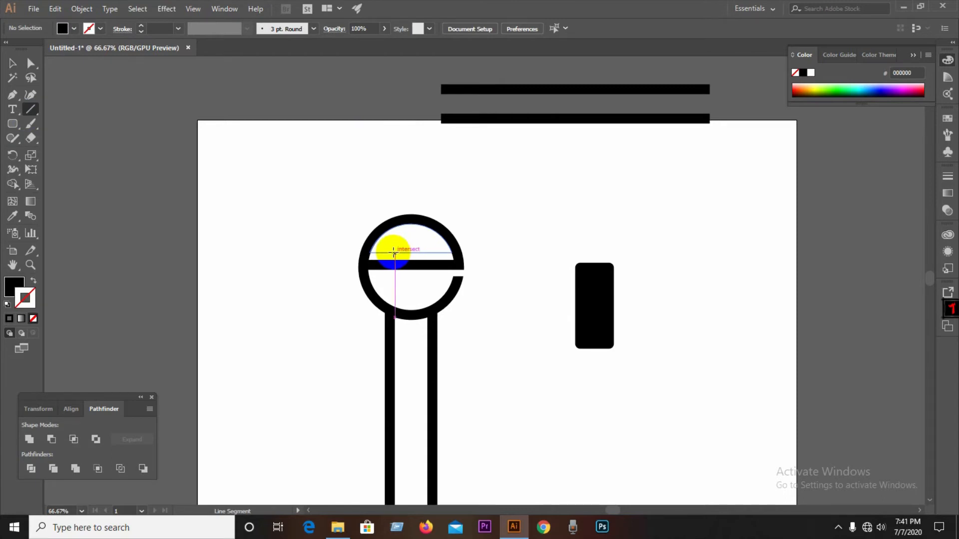
{"action": "left_click_drag", "start_coordinate": [393, 254], "coordinate": [394, 283]}
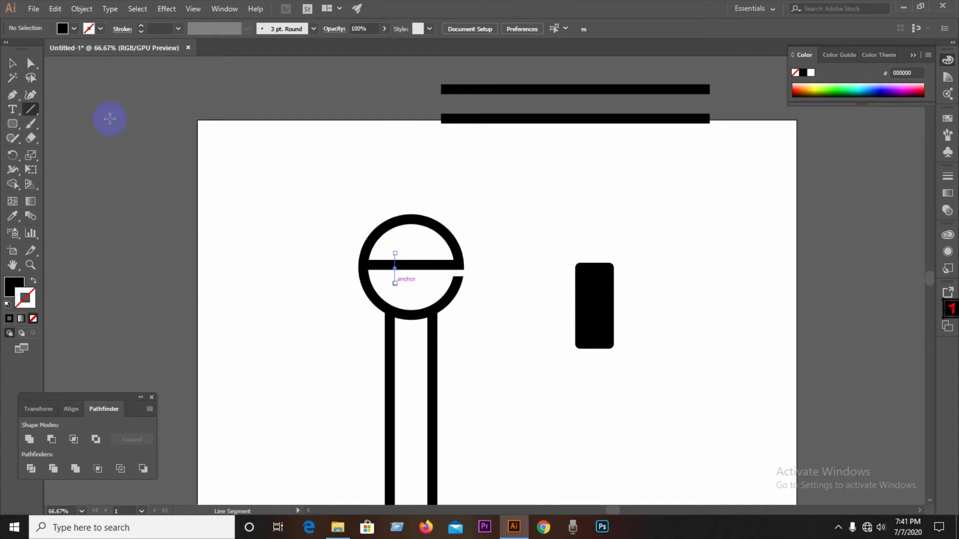
{"action": "left_click", "coordinate": [15, 64]}
{"action": "left_click_drag", "start_coordinate": [285, 210], "coordinate": [361, 272]}
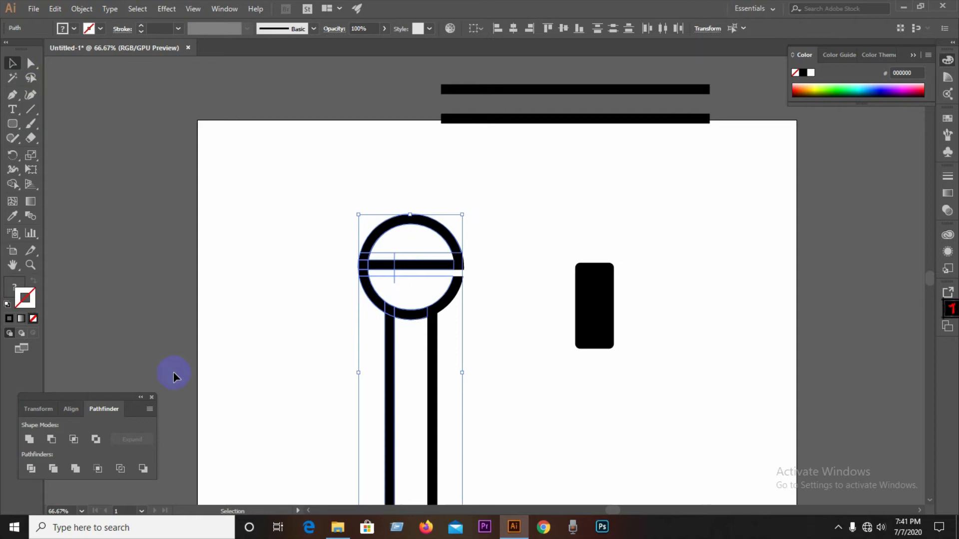
{"action": "left_click", "coordinate": [27, 469]}
{"action": "right_click", "coordinate": [370, 296]}
{"action": "left_click", "coordinate": [434, 383]}
{"action": "left_click", "coordinate": [523, 396]}
Step: Delete the crossbar piece between the vertical cut and the ring's left side
{"action": "scroll", "coordinate": [406, 246], "scroll_direction": "up", "scroll_amount": 2}
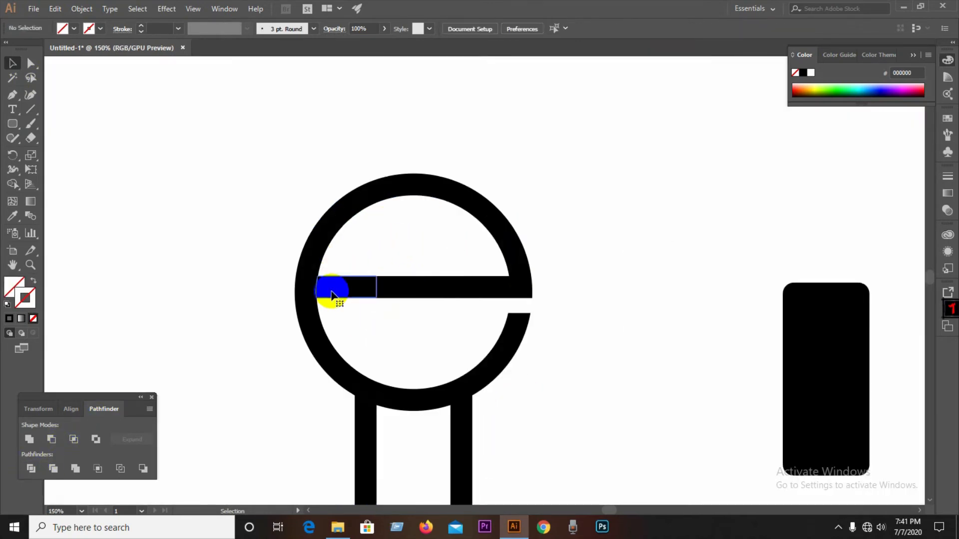
{"action": "left_click", "coordinate": [332, 295]}
{"action": "key", "text": "Delete"}
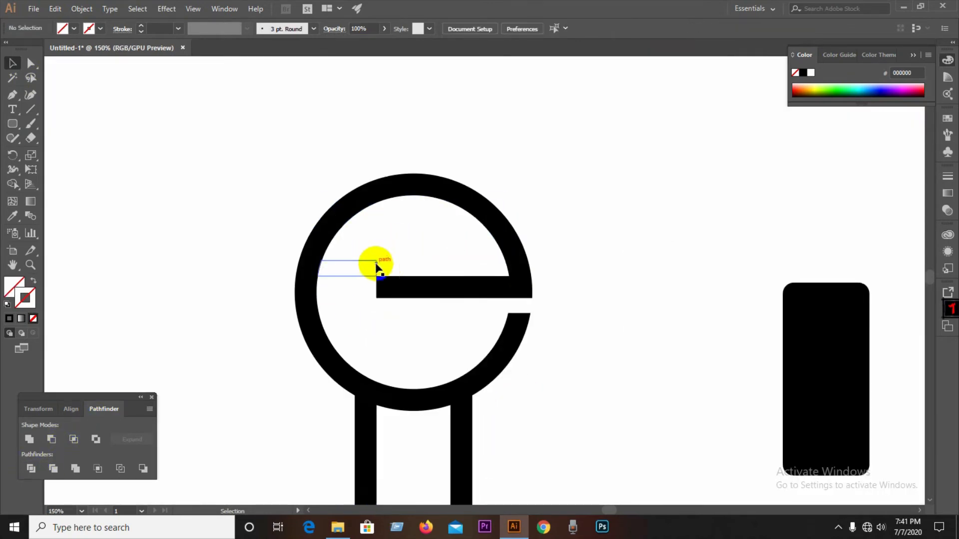
{"action": "scroll", "coordinate": [439, 271], "scroll_direction": "down", "scroll_amount": 2}
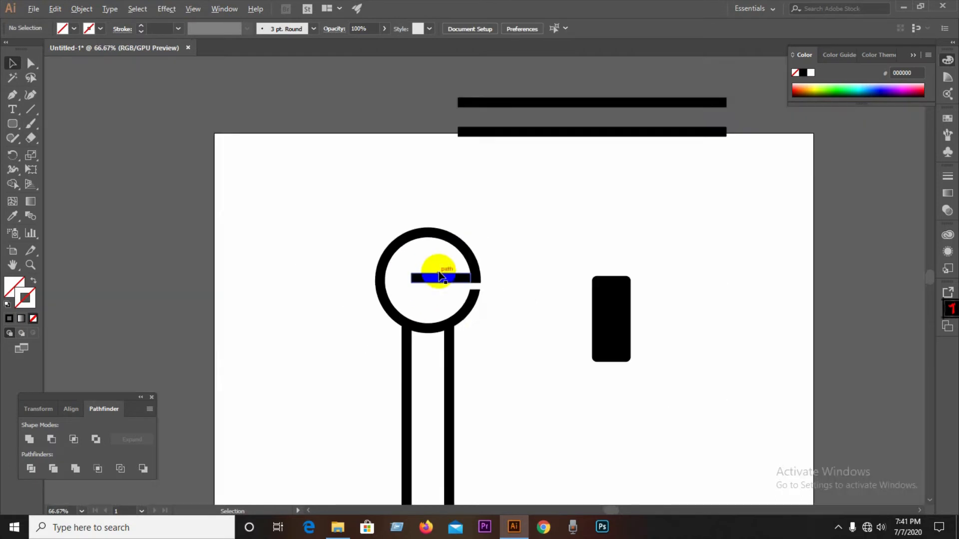
Step: Round the corners of the separate black rectangle to 48 px so it forms a pill shape
{"action": "scroll", "coordinate": [585, 212], "scroll_direction": "down", "scroll_amount": 1}
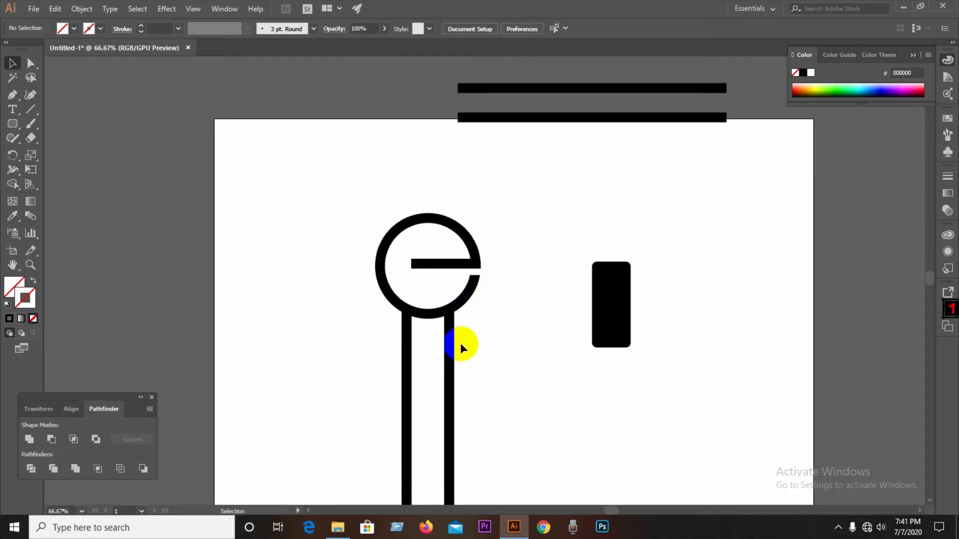
{"action": "scroll", "coordinate": [461, 343], "scroll_direction": "down", "scroll_amount": 1}
{"action": "left_click", "coordinate": [615, 300]}
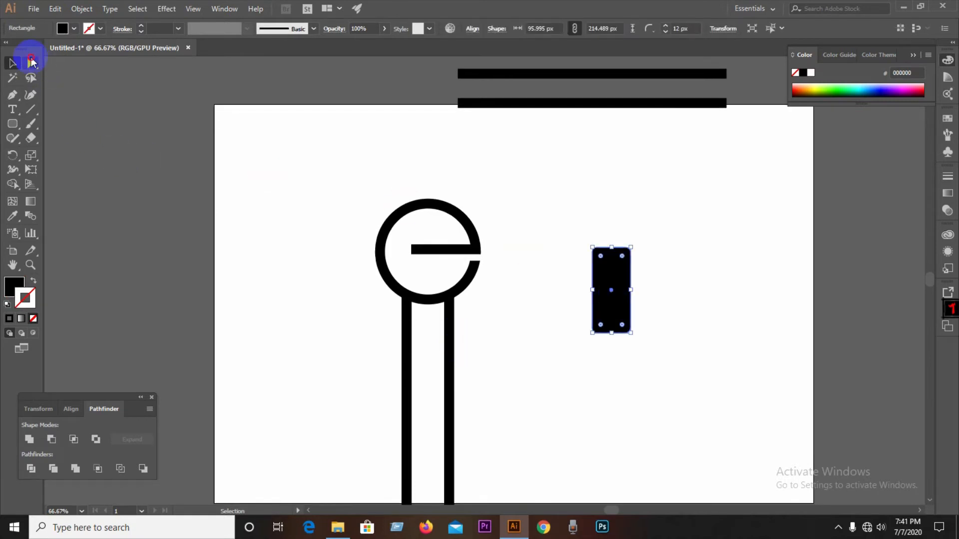
{"action": "left_click", "coordinate": [31, 61]}
{"action": "left_click_drag", "start_coordinate": [621, 256], "coordinate": [563, 237]}
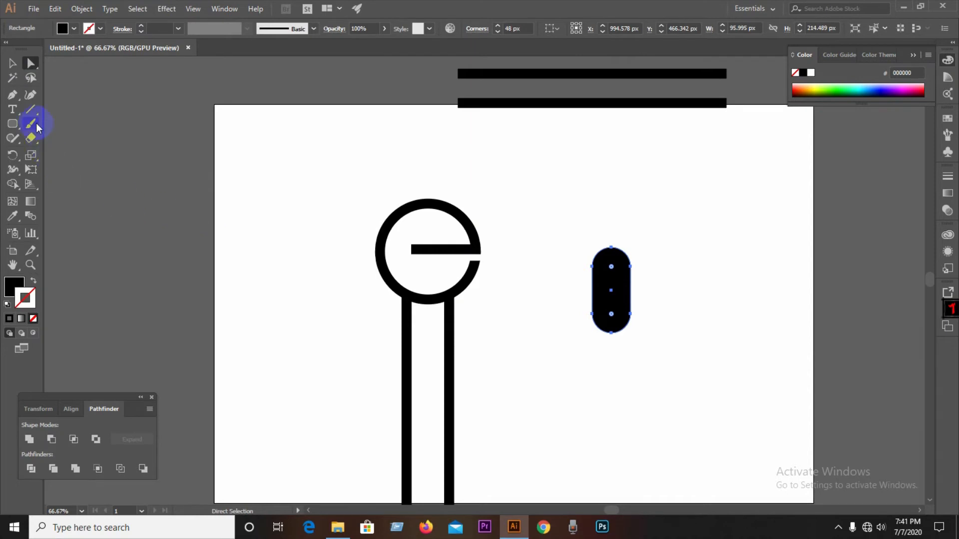
Step: Draw a horizontal line about 177 px long across the pill's lower part, divide the pill along it and ungroup the pieces
{"action": "left_click", "coordinate": [31, 111]}
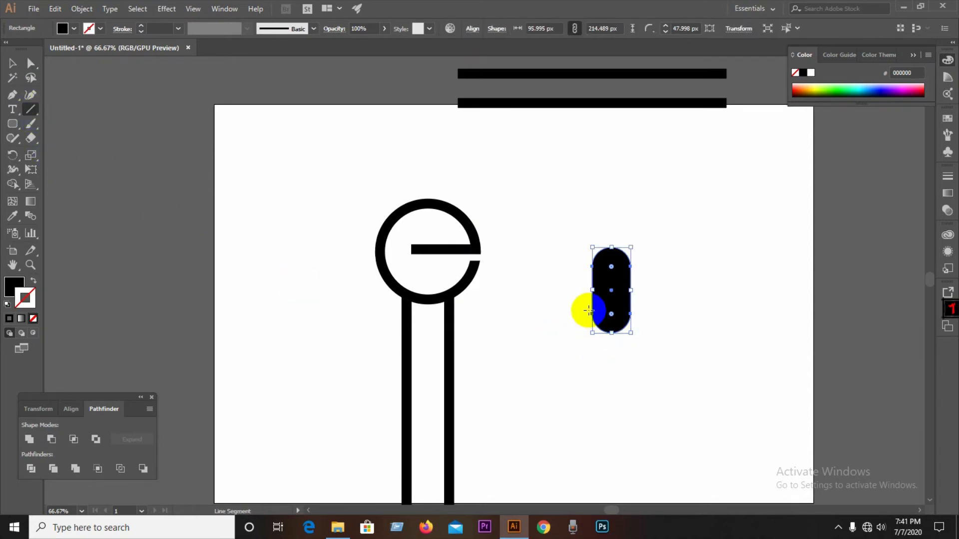
{"action": "left_click_drag", "start_coordinate": [589, 310], "coordinate": [659, 310]}
{"action": "left_click", "coordinate": [12, 64]}
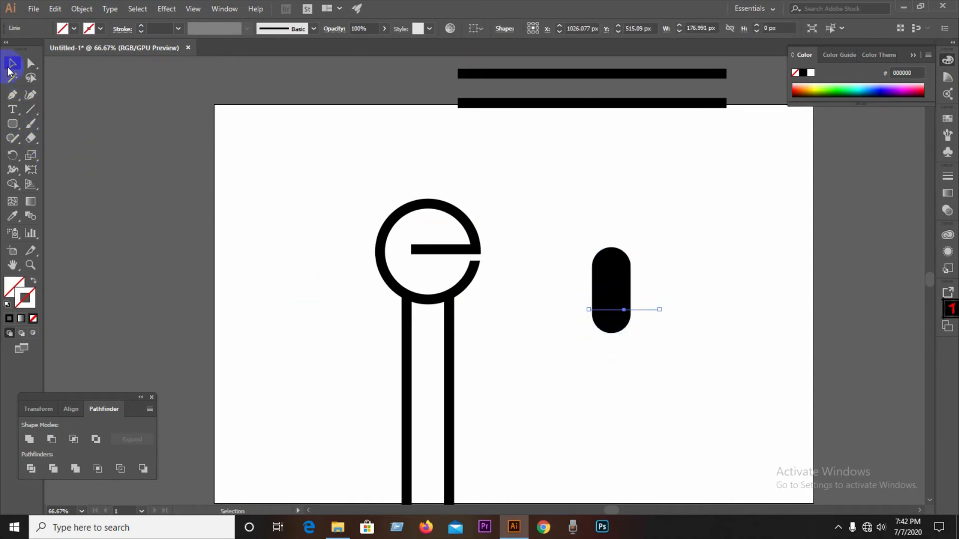
{"action": "left_click_drag", "start_coordinate": [601, 209], "coordinate": [647, 363]}
{"action": "left_click", "coordinate": [31, 468]}
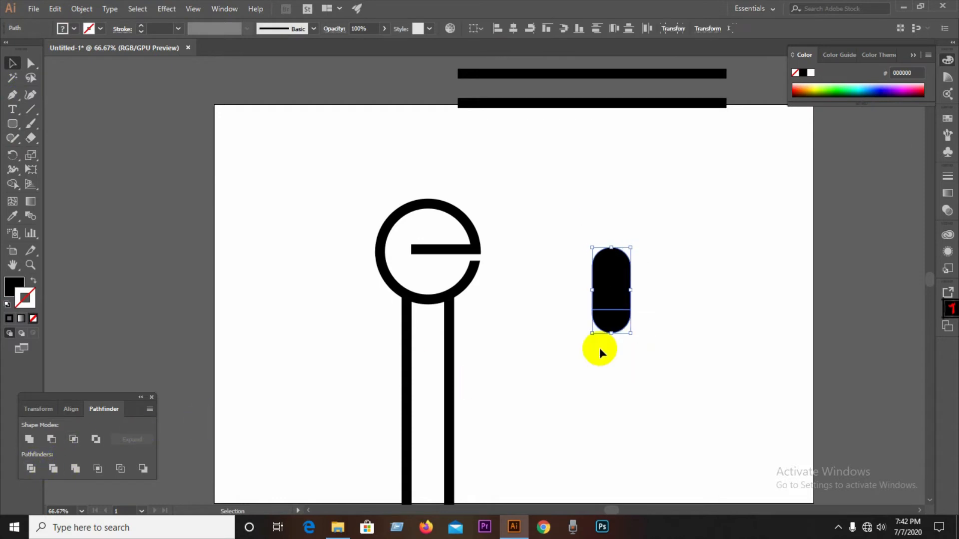
{"action": "right_click", "coordinate": [614, 349]}
{"action": "left_click", "coordinate": [714, 392]}
{"action": "left_click", "coordinate": [694, 370]}
Step: Nudge the pill's upper piece upward to leave a narrow gap of about 10 px above the lower piece
{"action": "left_click", "coordinate": [613, 295]}
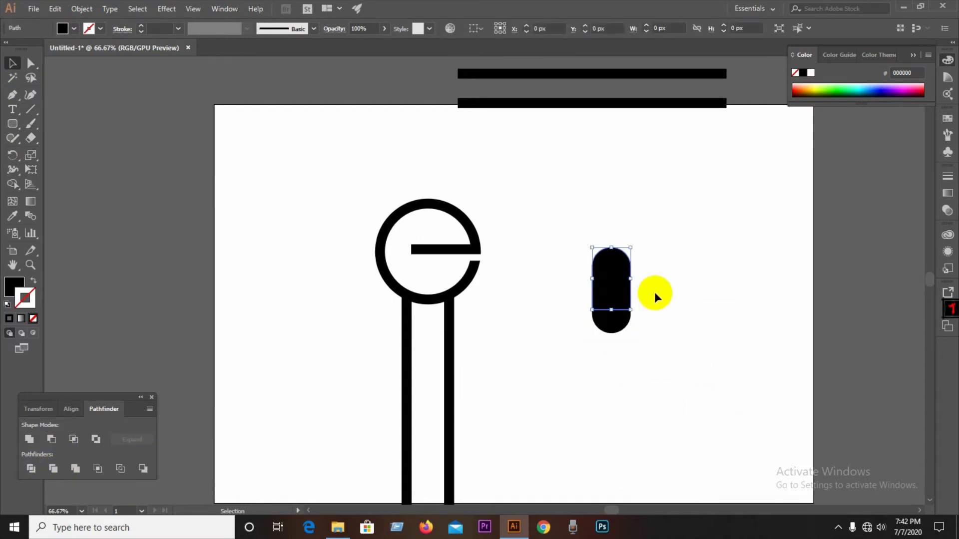
{"action": "key", "text": "Up"}
{"action": "key", "text": "Up"}
{"action": "key", "text": "Up"}
{"action": "key", "text": "Up"}
{"action": "key", "text": "Up"}
{"action": "key", "text": "Up"}
{"action": "key", "text": "Up"}
{"action": "key", "text": "Up"}
{"action": "key", "text": "Up"}
{"action": "key", "text": "Up"}
{"action": "key", "text": "Up"}
{"action": "key", "text": "Up"}
{"action": "key", "text": "Up"}
{"action": "key", "text": "Up"}
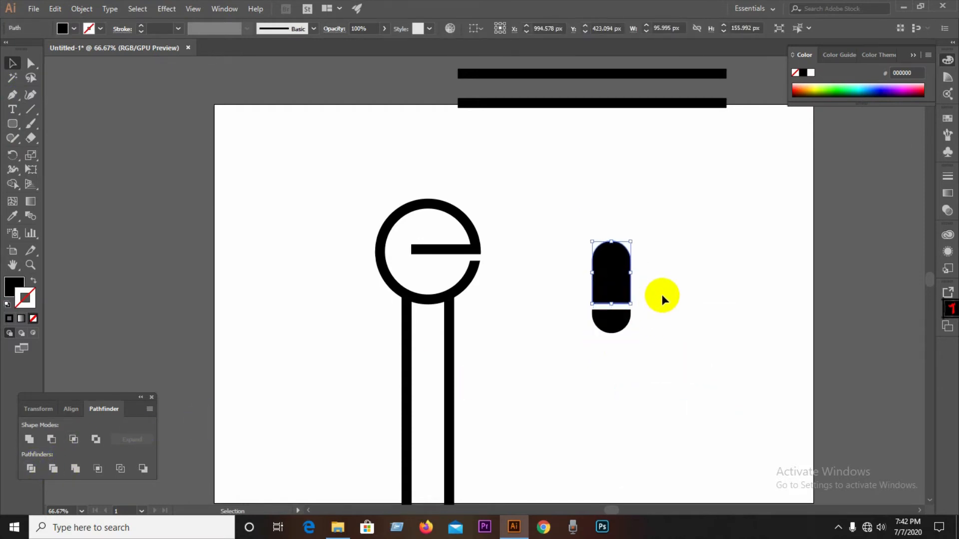
{"action": "key", "text": "Down"}
{"action": "key", "text": "Down"}
{"action": "key", "text": "Down"}
{"action": "key", "text": "Down"}
{"action": "key", "text": "Down"}
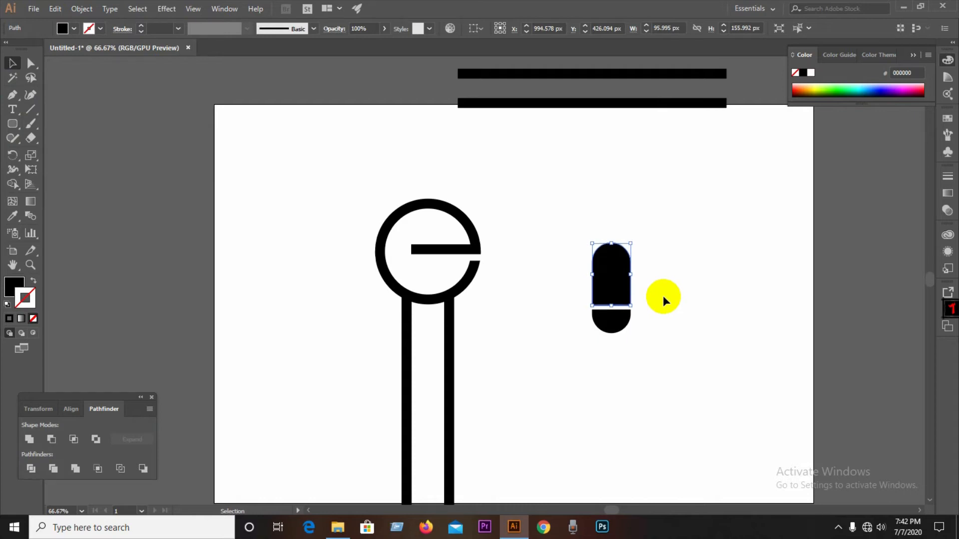
{"action": "left_click", "coordinate": [668, 302]}
Step: Draw a horizontal line about 150 px long across the pill slightly above the gap, divide the shapes along it and ungroup them
{"action": "left_click", "coordinate": [29, 113]}
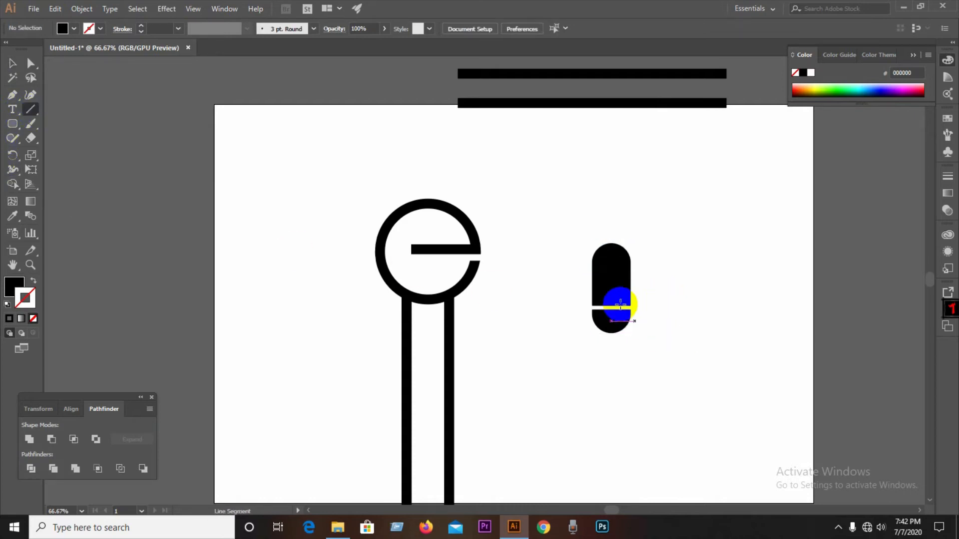
{"action": "left_click_drag", "start_coordinate": [589, 294], "coordinate": [649, 295]}
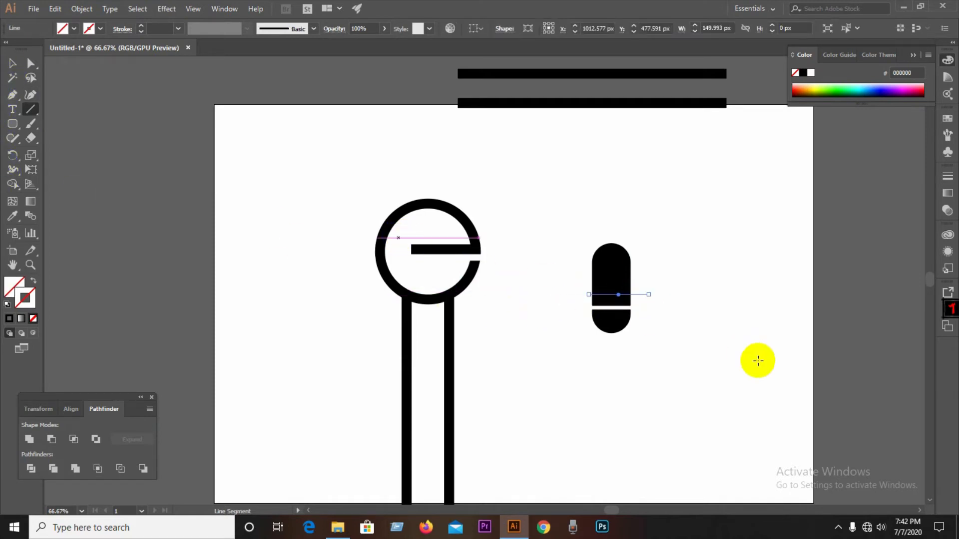
{"action": "left_click", "coordinate": [13, 63]}
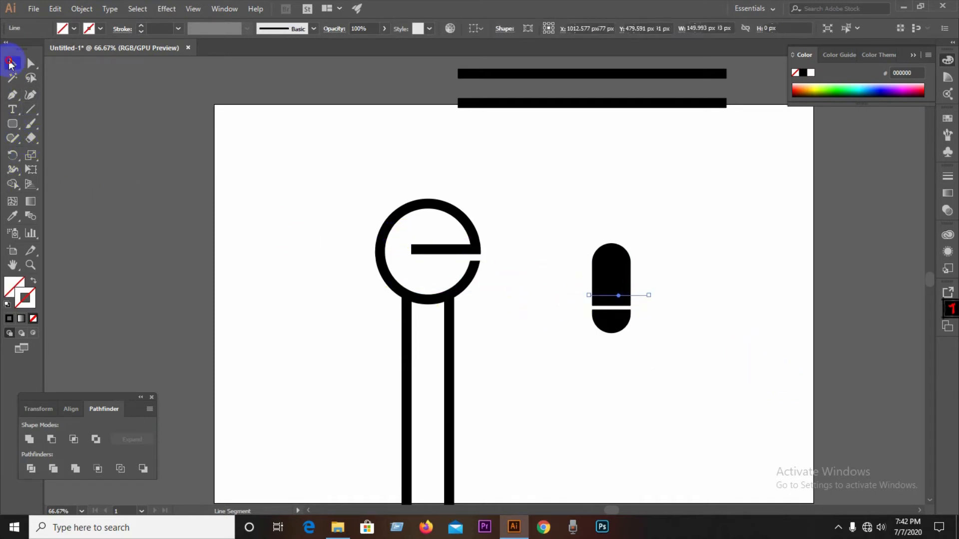
{"action": "left_click_drag", "start_coordinate": [577, 227], "coordinate": [654, 339]}
{"action": "left_click", "coordinate": [35, 470]}
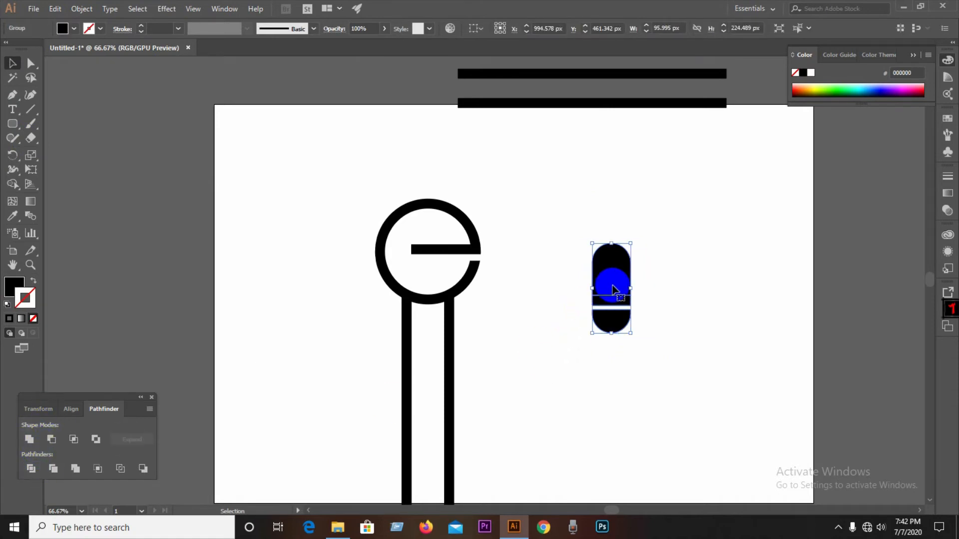
{"action": "right_click", "coordinate": [612, 285]}
{"action": "left_click", "coordinate": [642, 372]}
Step: Delete the pill's rounded top piece above the new cut
{"action": "left_click", "coordinate": [567, 326]}
{"action": "left_click_drag", "start_coordinate": [568, 244], "coordinate": [631, 332]}
{"action": "key", "text": "Delete"}
Step: Group the remaining narrow band with the half-round piece and move the group down and to the right
{"action": "right_click", "coordinate": [619, 327]}
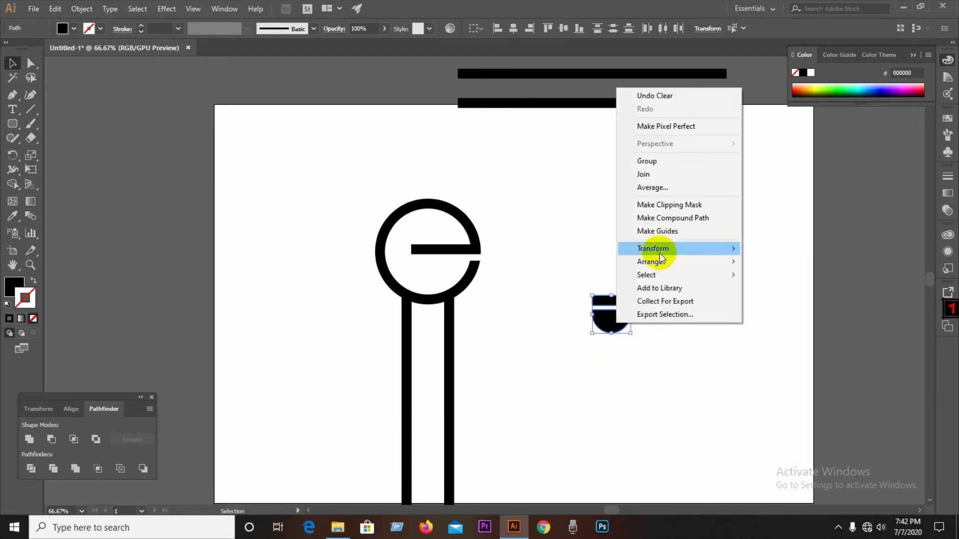
{"action": "left_click", "coordinate": [637, 162]}
{"action": "left_click", "coordinate": [594, 226]}
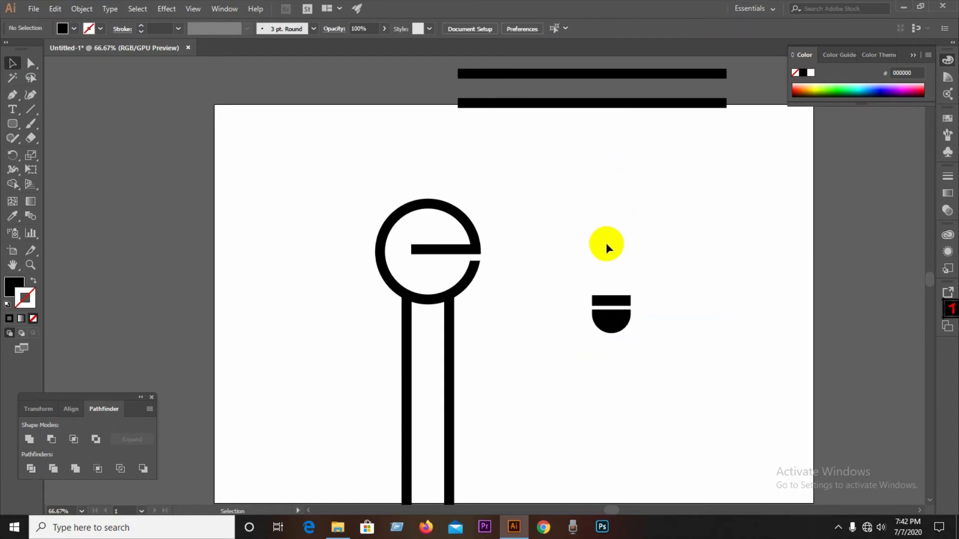
{"action": "left_click_drag", "start_coordinate": [610, 328], "coordinate": [661, 363]}
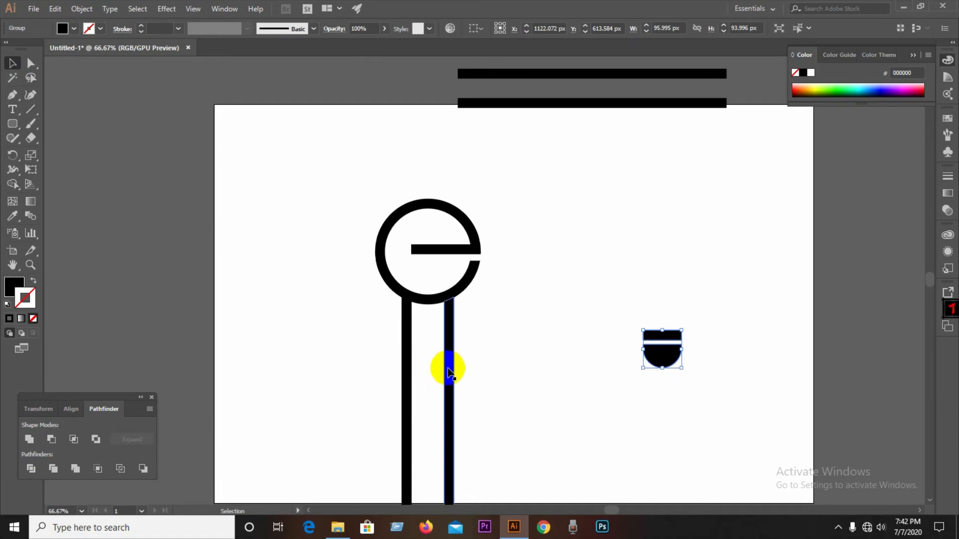
Step: Cut the two vertical bars along a horizontal line just below the ring and delete their lower parts, leaving short legs
{"action": "left_click", "coordinate": [31, 110]}
{"action": "mouse_move", "coordinate": [406, 406]}
{"action": "left_mouse_down"}
{"action": "mouse_move", "coordinate": [405, 322]}
{"action": "mouse_move", "coordinate": [507, 316]}
{"action": "left_mouse_up"}
{"action": "left_click", "coordinate": [13, 63]}
{"action": "left_click_drag", "start_coordinate": [360, 230], "coordinate": [492, 375]}
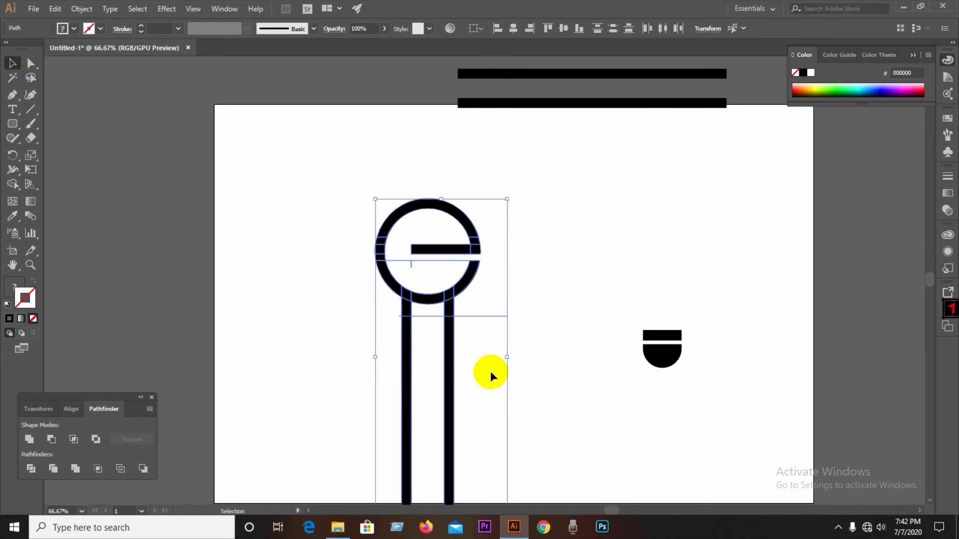
{"action": "left_click", "coordinate": [31, 469]}
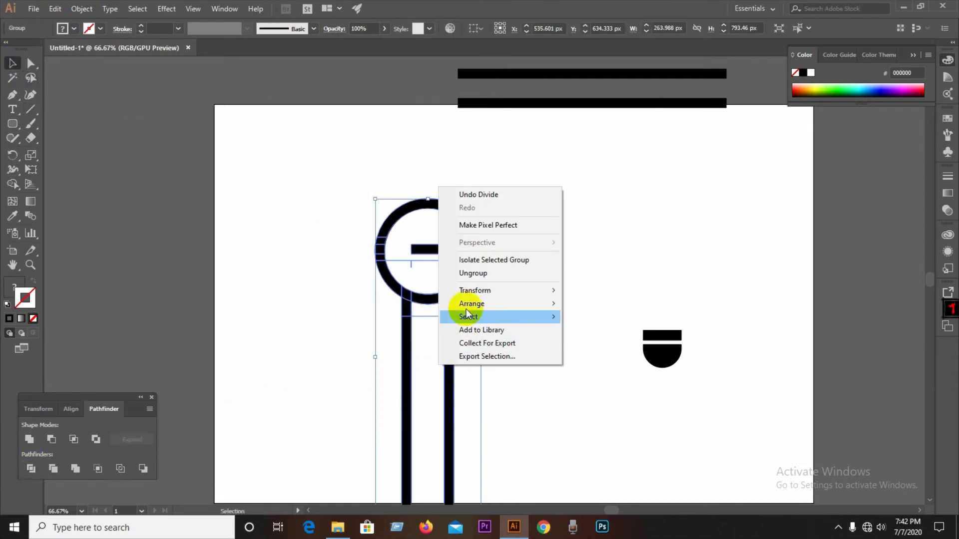
{"action": "left_click", "coordinate": [471, 274]}
{"action": "left_click_drag", "start_coordinate": [342, 355], "coordinate": [533, 424]}
{"action": "key", "text": "Delete"}
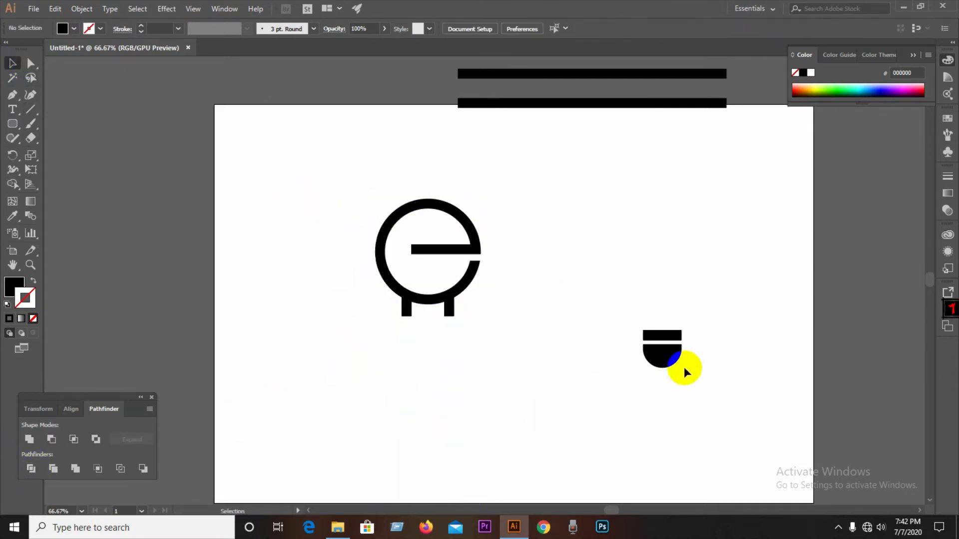
Step: Copy the e-shaped ring's horizontal crossbar to just below the two short legs
{"action": "left_click", "coordinate": [528, 105]}
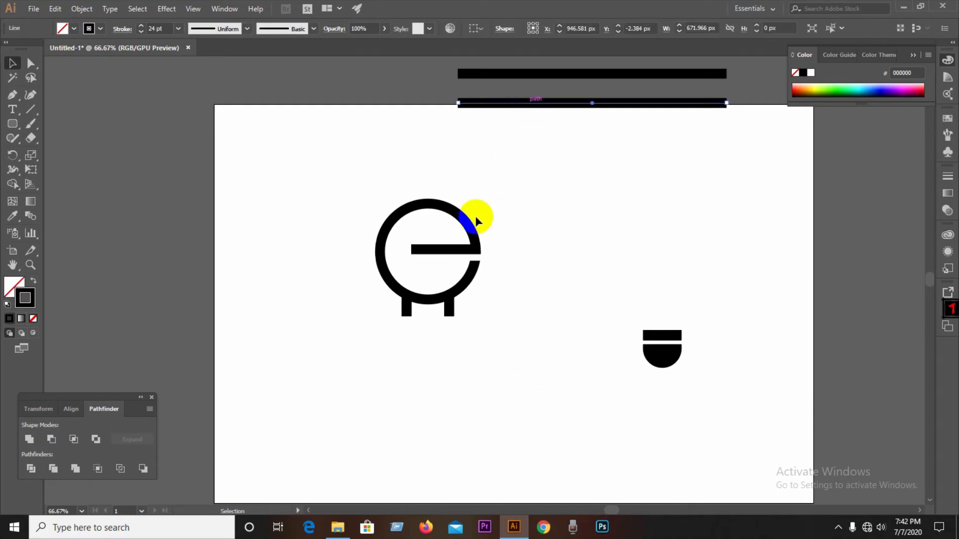
{"action": "left_click_drag", "start_coordinate": [453, 247], "coordinate": [436, 320]}
{"action": "left_click", "coordinate": [436, 342]}
Step: Divide the copied bar with a vertical line about 34 px long at its curved end and delete the curved sliver
{"action": "scroll", "coordinate": [444, 330], "scroll_direction": "up", "scroll_amount": 5}
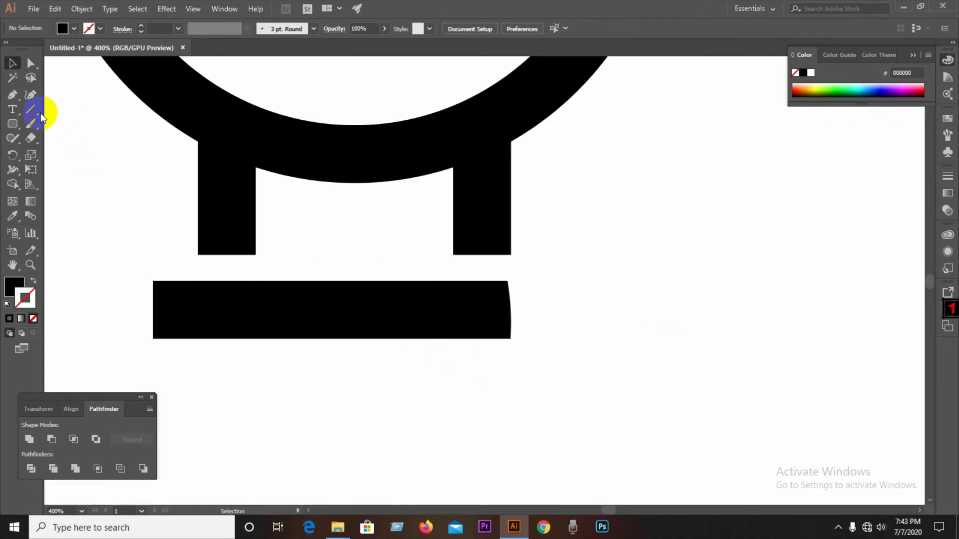
{"action": "left_click", "coordinate": [32, 109]}
{"action": "left_click_drag", "start_coordinate": [508, 282], "coordinate": [508, 363]}
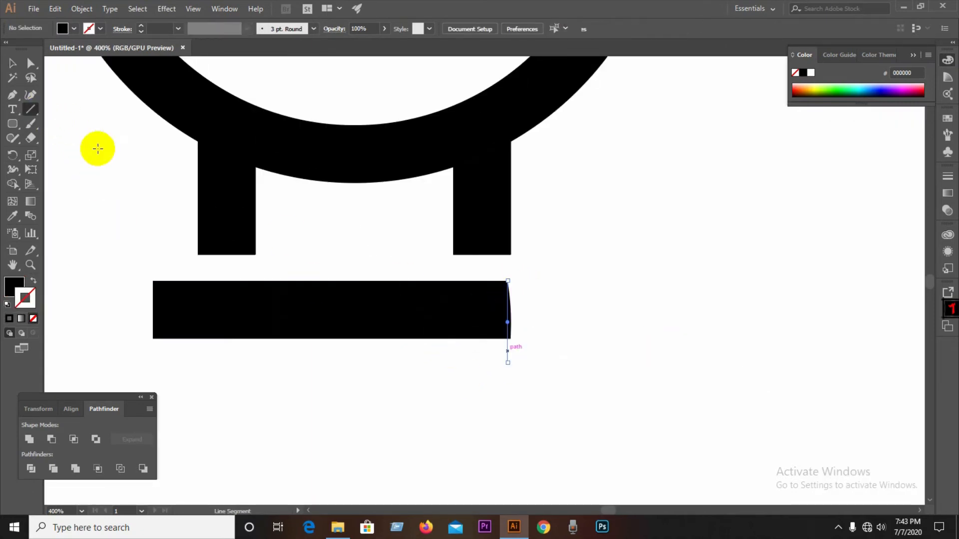
{"action": "left_click", "coordinate": [12, 64]}
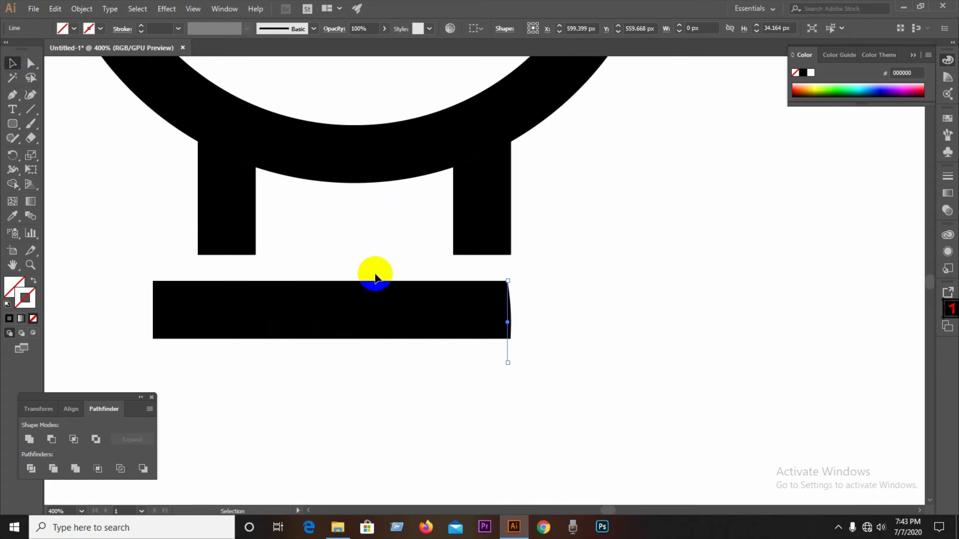
{"action": "left_click_drag", "start_coordinate": [537, 366], "coordinate": [464, 283]}
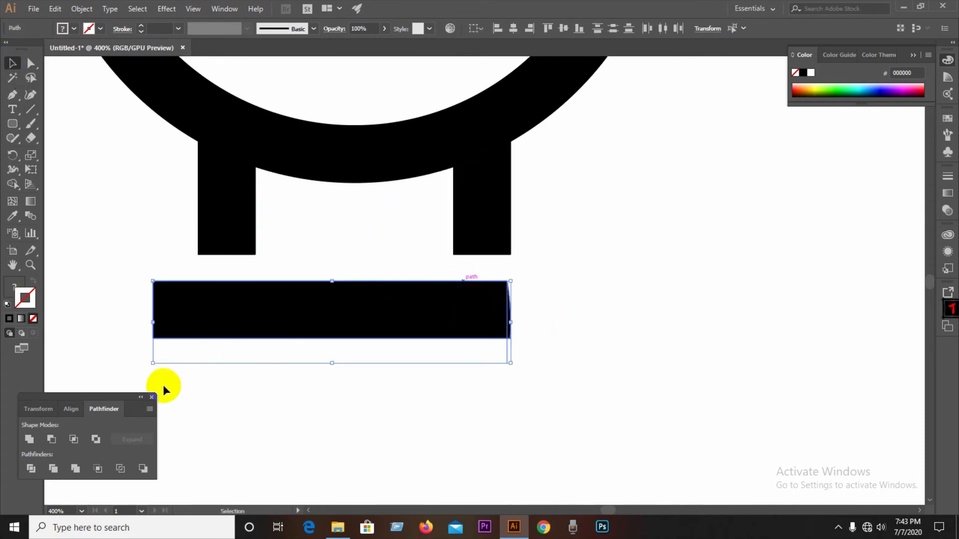
{"action": "left_click", "coordinate": [31, 469]}
{"action": "right_click", "coordinate": [363, 313]}
{"action": "left_click", "coordinate": [395, 397]}
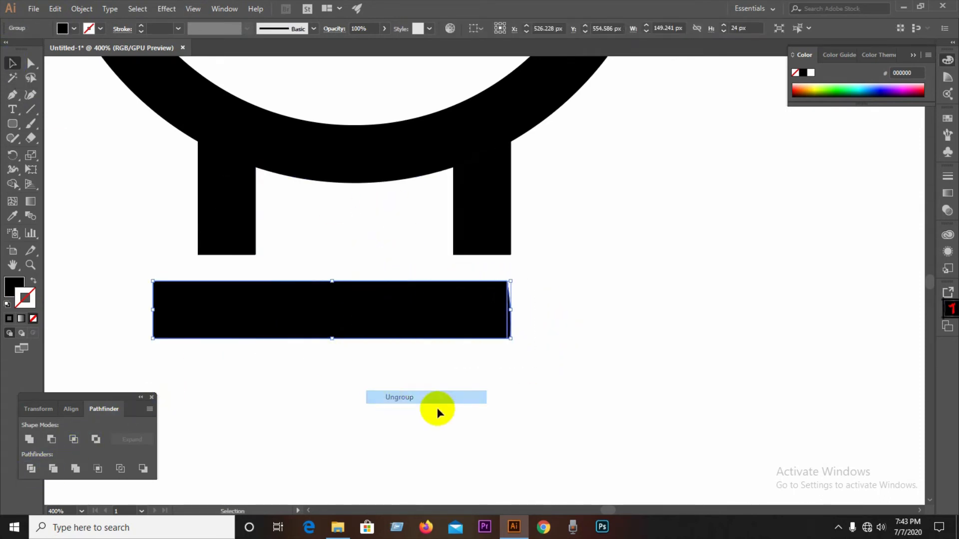
{"action": "left_click", "coordinate": [505, 328]}
{"action": "left_click", "coordinate": [514, 328]}
{"action": "key", "text": "Delete"}
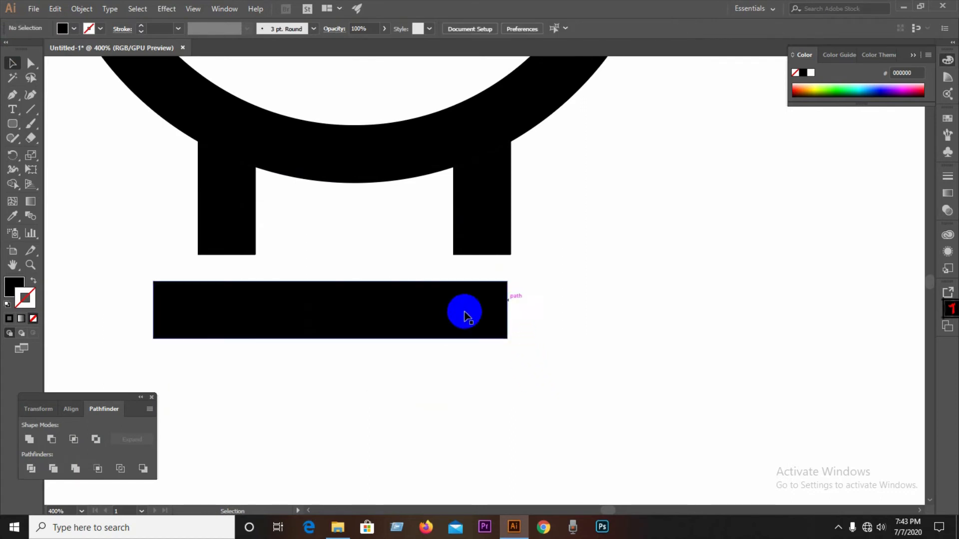
Step: Move the trimmed bar up against the lower ends of the legs and extend its left end outward slightly
{"action": "left_click_drag", "start_coordinate": [464, 315], "coordinate": [465, 296]}
{"action": "left_click", "coordinate": [676, 291]}
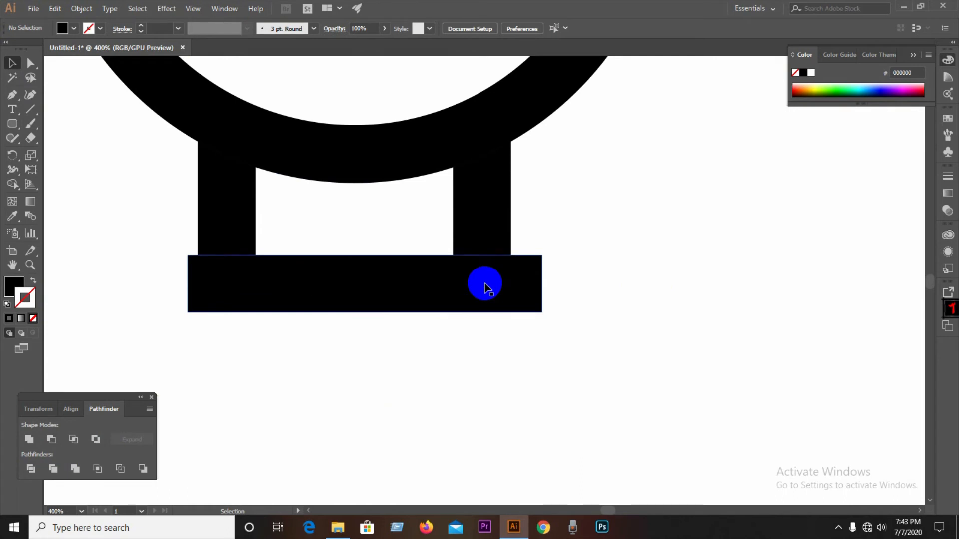
{"action": "scroll", "coordinate": [484, 287], "scroll_direction": "down", "scroll_amount": 1}
{"action": "left_click", "coordinate": [267, 279]}
{"action": "left_click_drag", "start_coordinate": [263, 285], "coordinate": [250, 285]}
{"action": "left_click", "coordinate": [257, 286]}
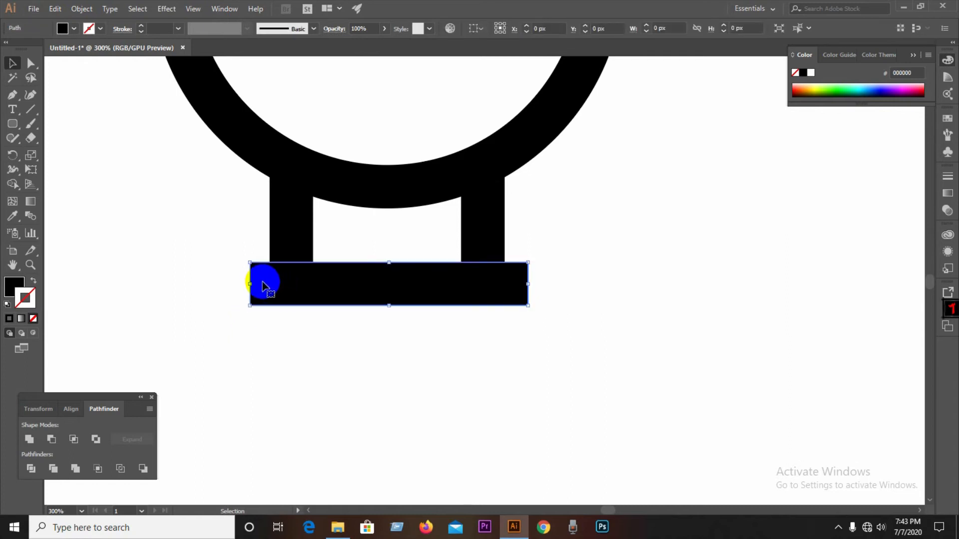
Step: Pull the base bar's right end slightly inward and thicken the bar downward to about 27 px
{"action": "left_click", "coordinate": [519, 289]}
{"action": "left_click_drag", "start_coordinate": [530, 286], "coordinate": [524, 285]}
{"action": "left_click_drag", "start_coordinate": [389, 305], "coordinate": [390, 311]}
{"action": "left_click", "coordinate": [363, 328]}
{"action": "scroll", "coordinate": [369, 327], "scroll_direction": "down", "scroll_amount": 3}
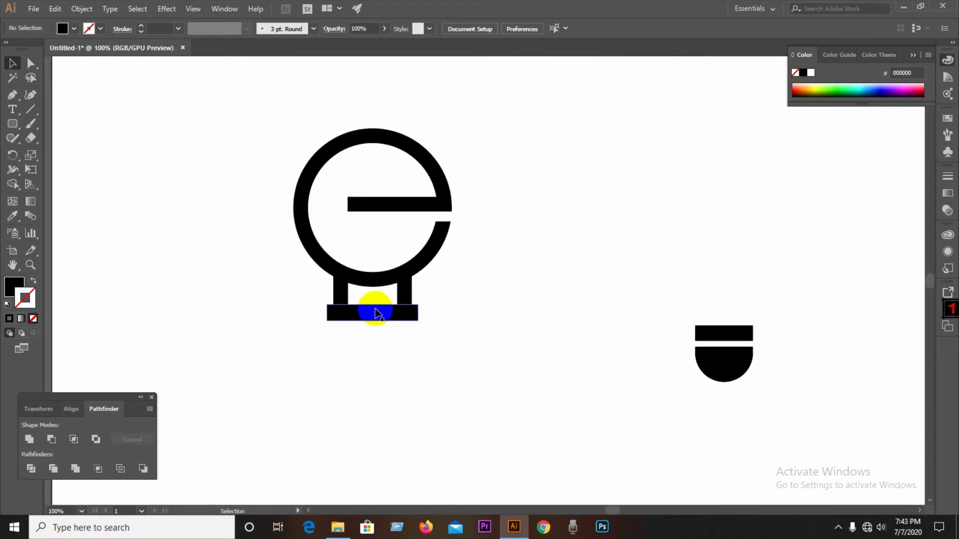
Step: Widen the base bar on both sides to about 163 px and nudge it slightly to the left under the legs
{"action": "scroll", "coordinate": [376, 313], "scroll_direction": "up", "scroll_amount": 3}
{"action": "left_click", "coordinate": [426, 313]}
{"action": "left_click_drag", "start_coordinate": [502, 322], "coordinate": [511, 322]}
{"action": "left_click_drag", "start_coordinate": [230, 323], "coordinate": [219, 322]}
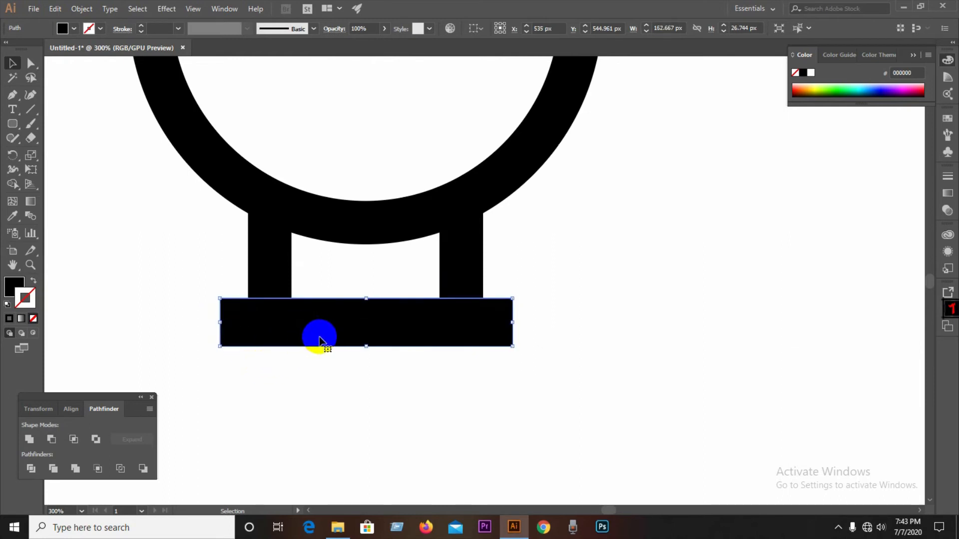
{"action": "left_click", "coordinate": [385, 382]}
{"action": "key", "text": "ctrl+1"}
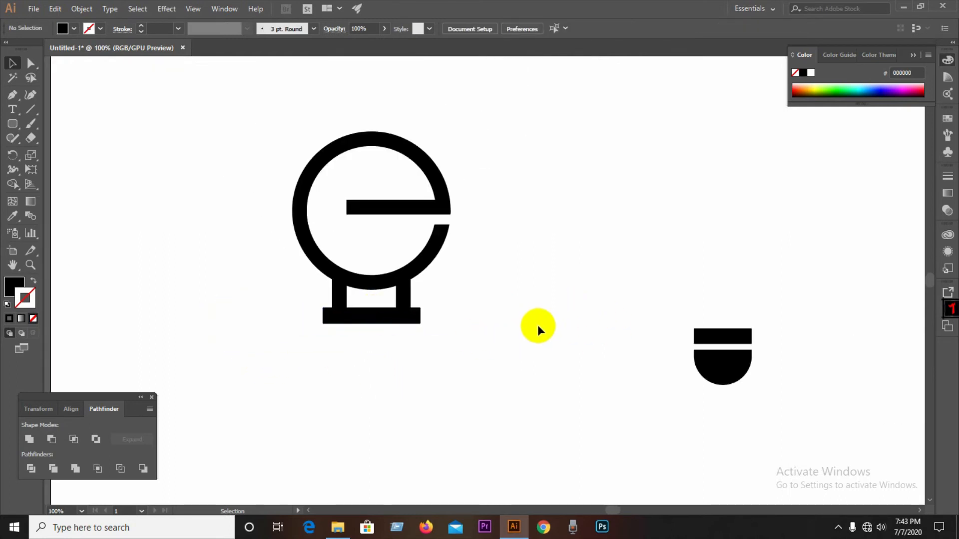
{"action": "left_click", "coordinate": [397, 321]}
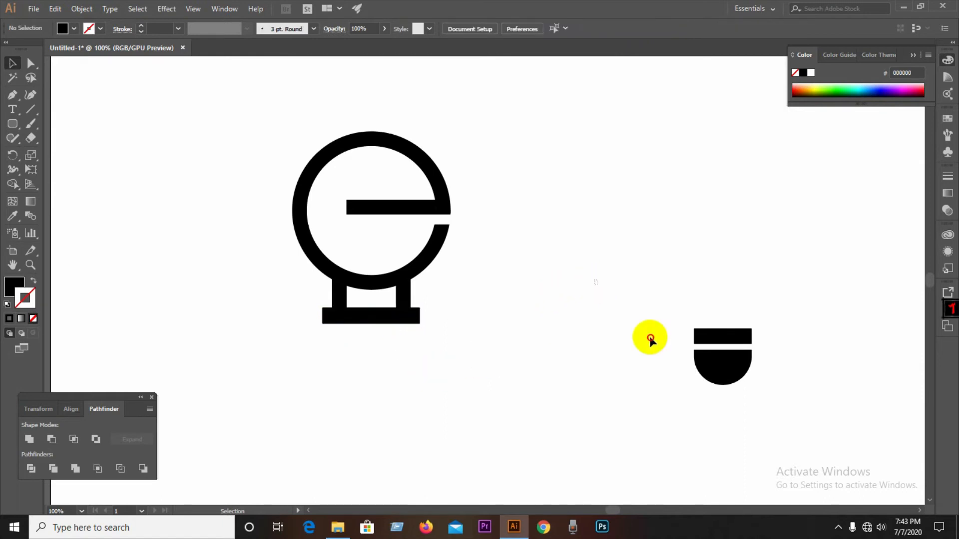
Step: Move the group of band and half-round piece under the base bar and enlarge it to about 114 × 112 px
{"action": "left_click_drag", "start_coordinate": [724, 360], "coordinate": [375, 365]}
{"action": "left_click_drag", "start_coordinate": [402, 393], "coordinate": [406, 395]}
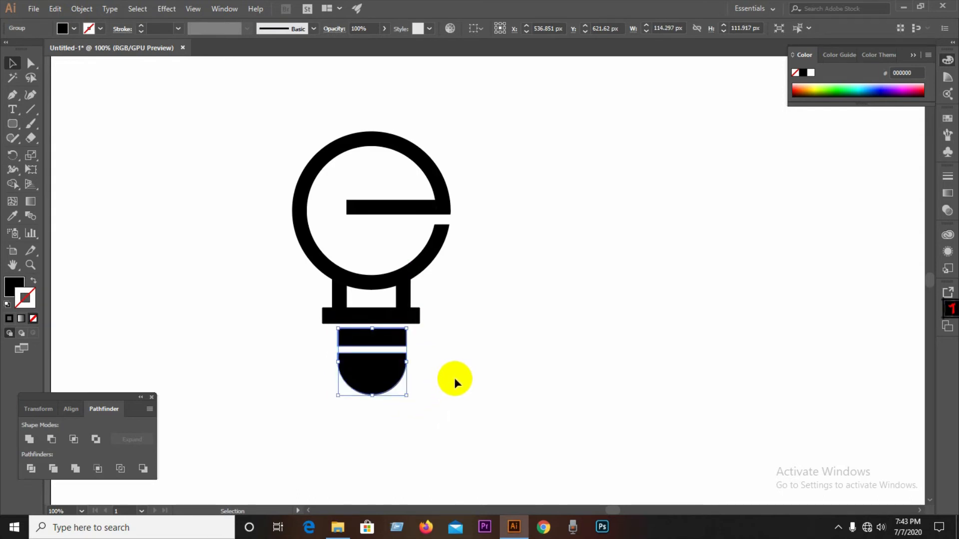
{"action": "left_click", "coordinate": [531, 358]}
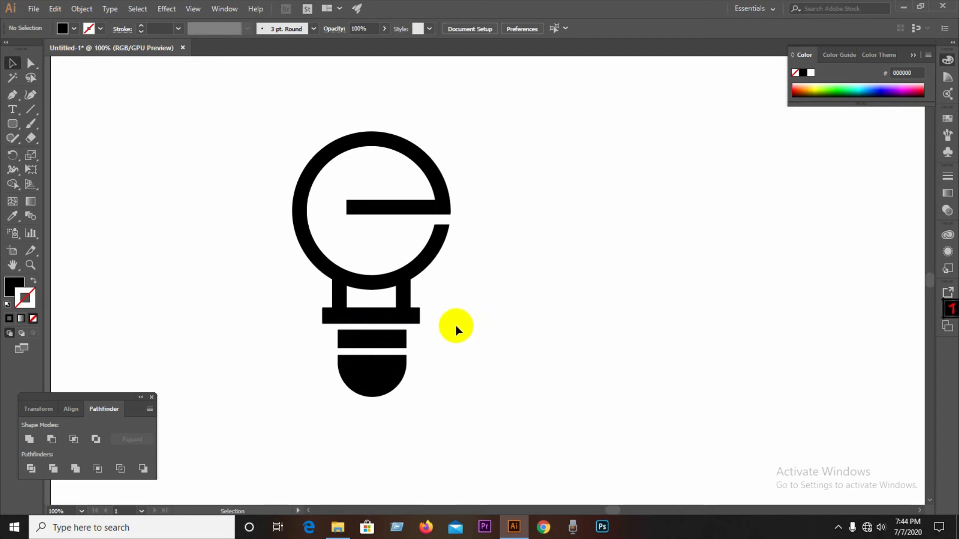
Step: Nudge the group of band and half-round piece up slightly to narrow the gap below the base bar
{"action": "left_click", "coordinate": [402, 340]}
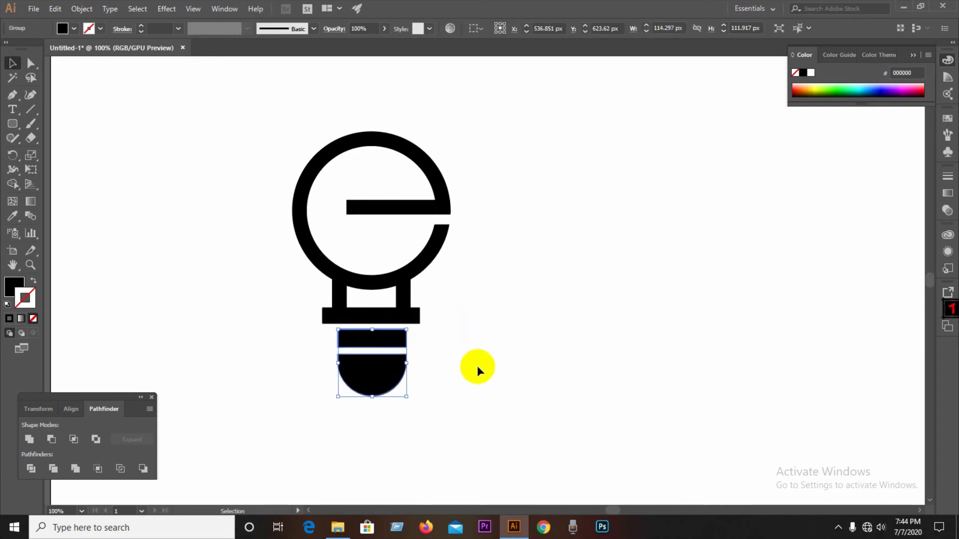
{"action": "key", "text": "Up"}
{"action": "key", "text": "Up"}
{"action": "left_click", "coordinate": [477, 367]}
Step: Ungroup the band and half-round piece and nudge the half-round piece up to narrow the gap between them
{"action": "right_click", "coordinate": [402, 368]}
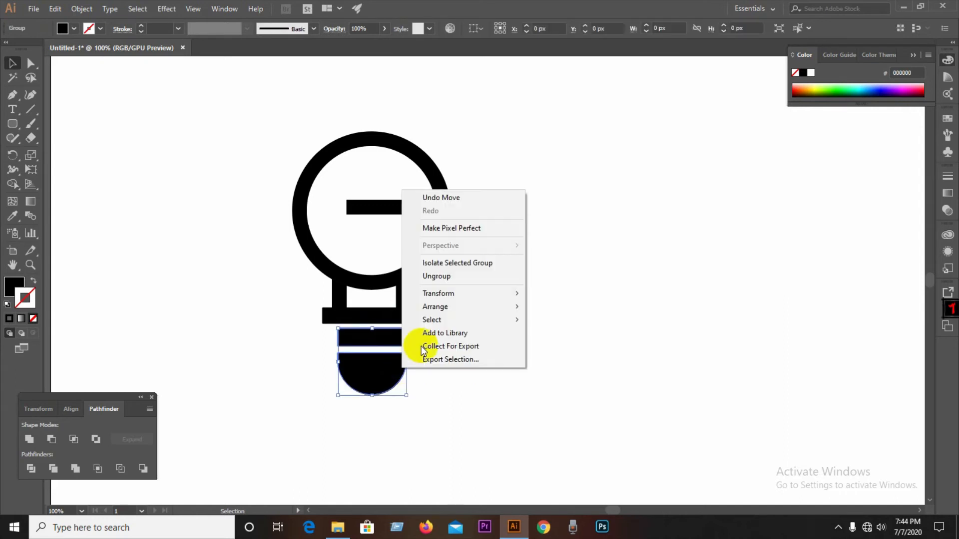
{"action": "left_click", "coordinate": [439, 277]}
{"action": "left_click", "coordinate": [394, 374]}
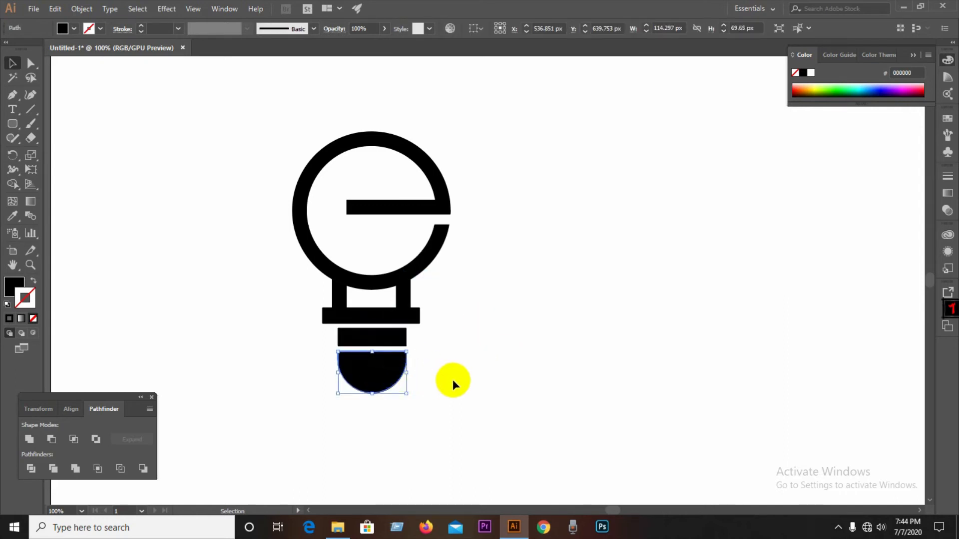
{"action": "key", "text": "Up"}
{"action": "key", "text": "Up"}
{"action": "key", "text": "Up"}
{"action": "left_click", "coordinate": [477, 355]}
{"action": "scroll", "coordinate": [477, 353], "scroll_direction": "down", "scroll_amount": 2}
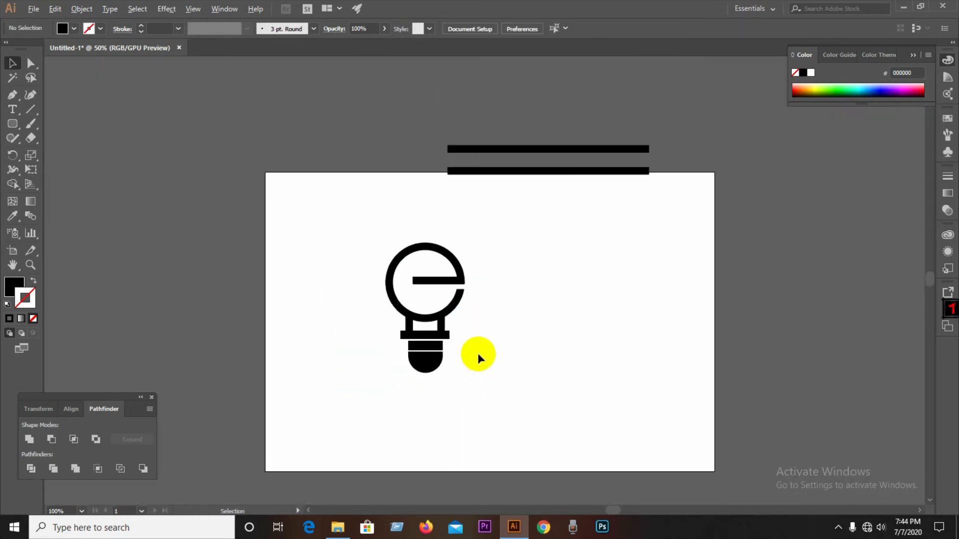
Step: Draw a horizontal line about 34 px long across the ring's lower arc just below its opening, divide the shapes along it and ungroup them
{"action": "scroll", "coordinate": [432, 295], "scroll_direction": "up", "scroll_amount": 3}
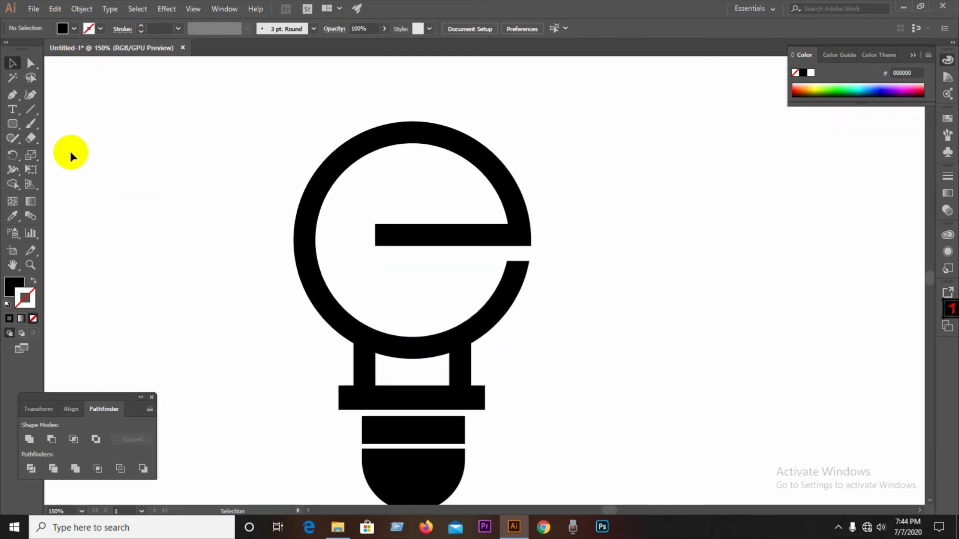
{"action": "left_click", "coordinate": [31, 112]}
{"action": "left_click_drag", "start_coordinate": [503, 271], "coordinate": [534, 271]}
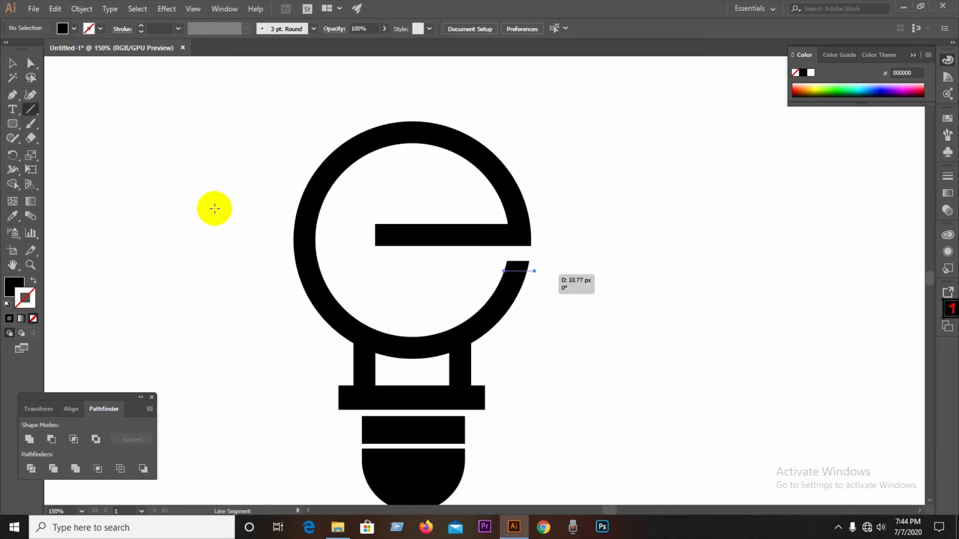
{"action": "key", "text": "v"}
{"action": "left_click_drag", "start_coordinate": [377, 182], "coordinate": [561, 309]}
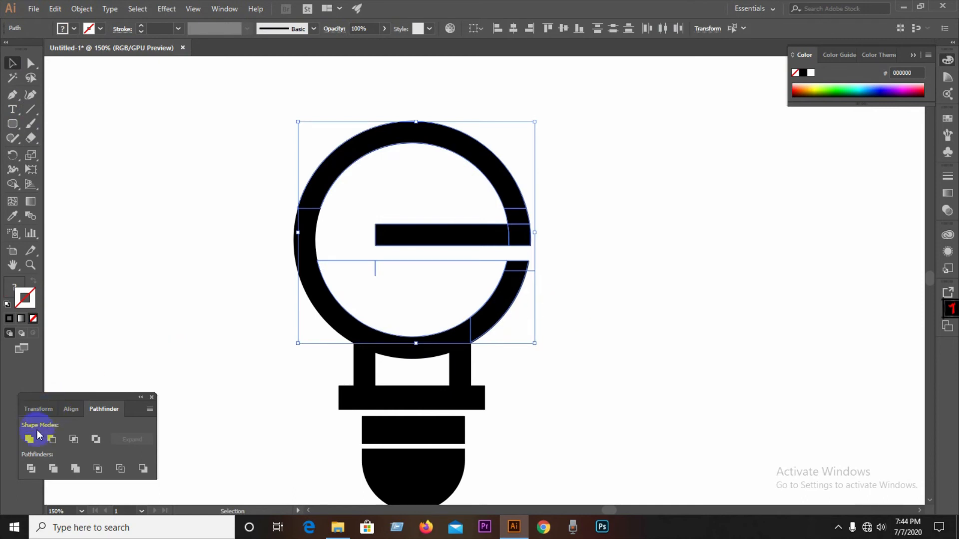
{"action": "right_click", "coordinate": [496, 307]}
{"action": "left_click", "coordinate": [554, 390]}
Step: Try to delete the small end piece of the ring's lower arc above the new cut and undo the deletion
{"action": "left_click", "coordinate": [521, 270]}
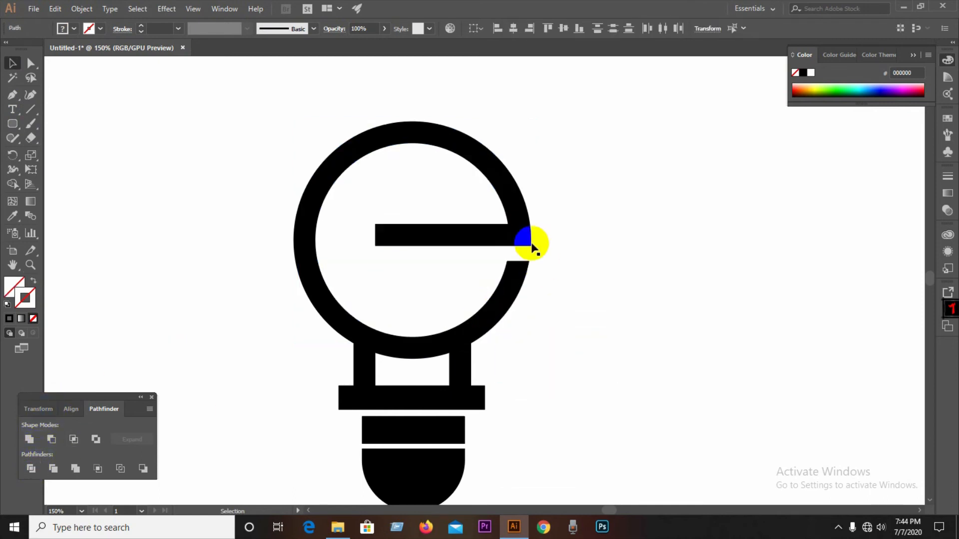
{"action": "left_click", "coordinate": [521, 270]}
{"action": "right_click", "coordinate": [521, 269]}
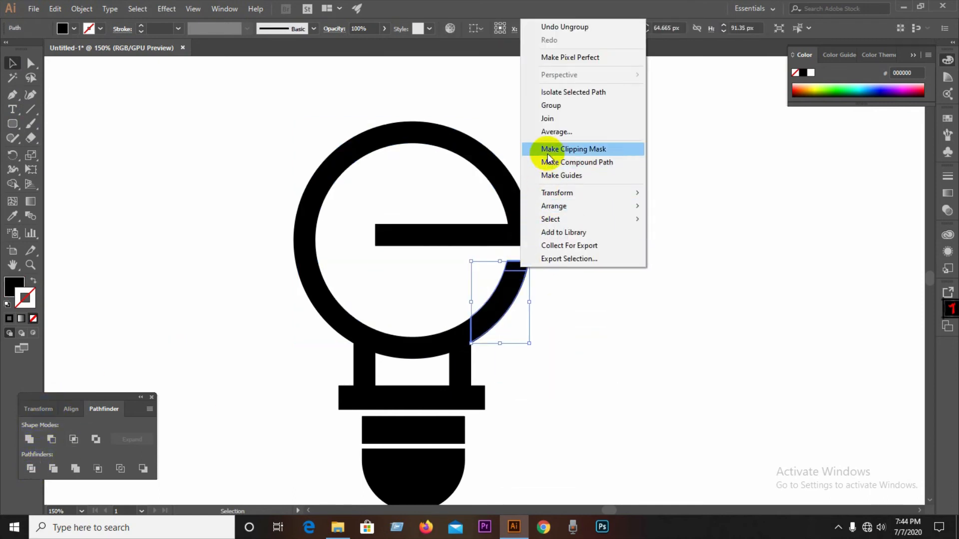
{"action": "left_click", "coordinate": [546, 148]}
{"action": "left_click", "coordinate": [510, 263]}
{"action": "key", "text": "Delete"}
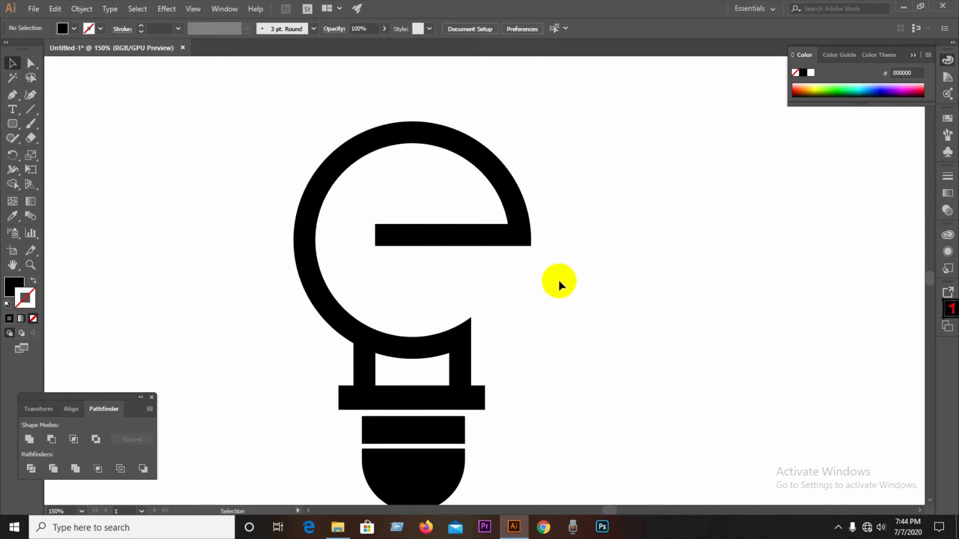
{"action": "key", "text": "ctrl+z"}
{"action": "left_click", "coordinate": [550, 290]}
{"action": "left_click_drag", "start_coordinate": [503, 298], "coordinate": [546, 343]}
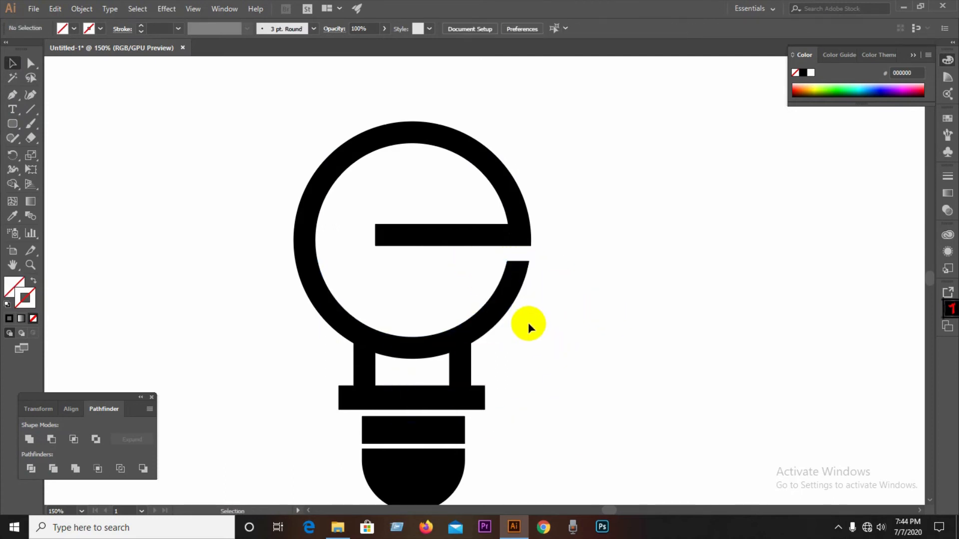
Step: Divide the ring's lower arc with a horizontal line about 60 px long below the opening and delete the small piece above it
{"action": "left_click", "coordinate": [29, 115]}
{"action": "scroll", "coordinate": [483, 256], "scroll_direction": "up", "scroll_amount": 3}
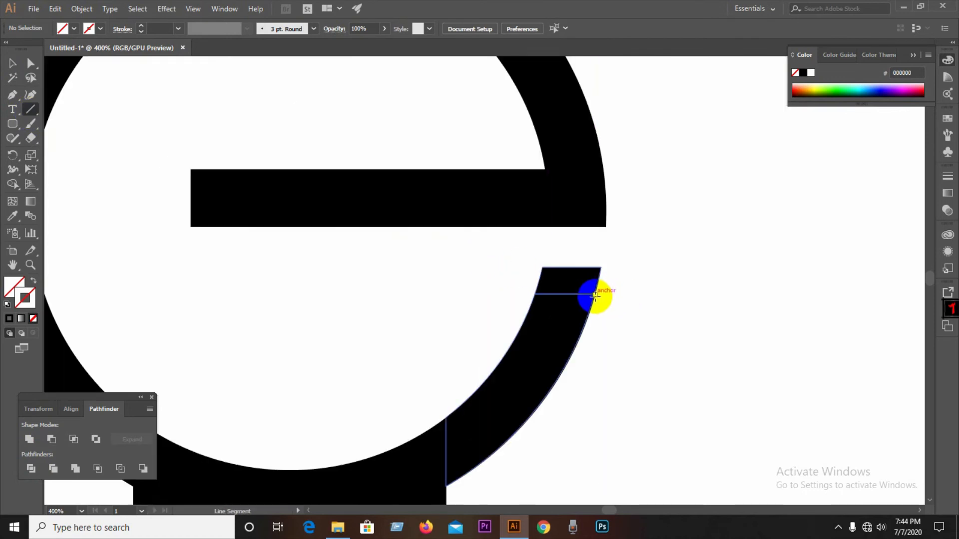
{"action": "left_click_drag", "start_coordinate": [595, 295], "coordinate": [450, 294]}
{"action": "left_click", "coordinate": [13, 63]}
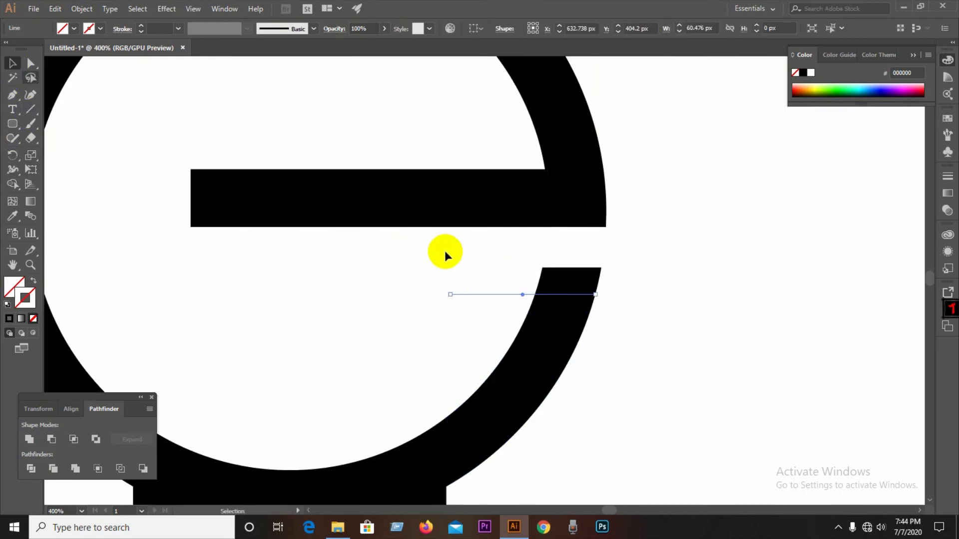
{"action": "left_click_drag", "start_coordinate": [445, 254], "coordinate": [619, 379]}
{"action": "left_click", "coordinate": [31, 468]}
{"action": "right_click", "coordinate": [528, 335]}
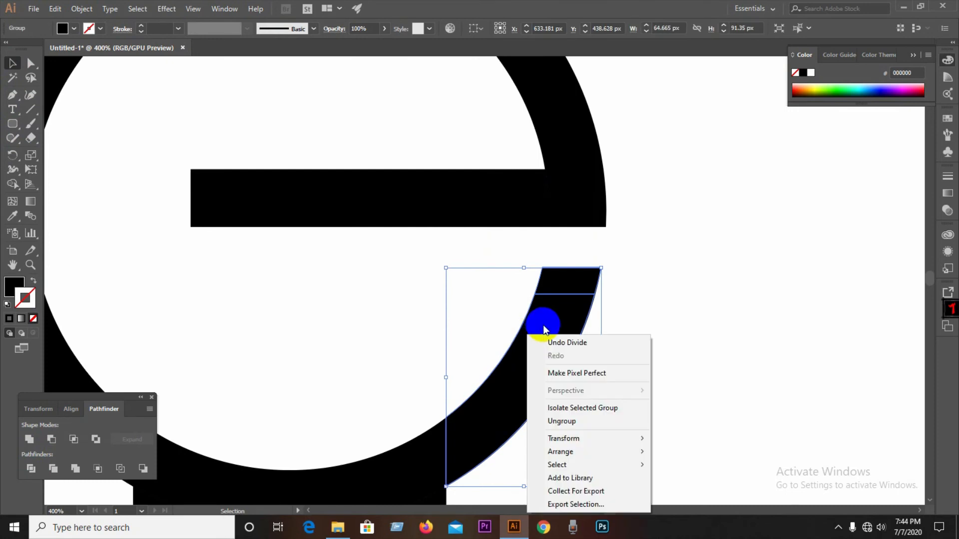
{"action": "left_click", "coordinate": [562, 422]}
{"action": "left_click", "coordinate": [577, 278]}
{"action": "key", "text": "Delete"}
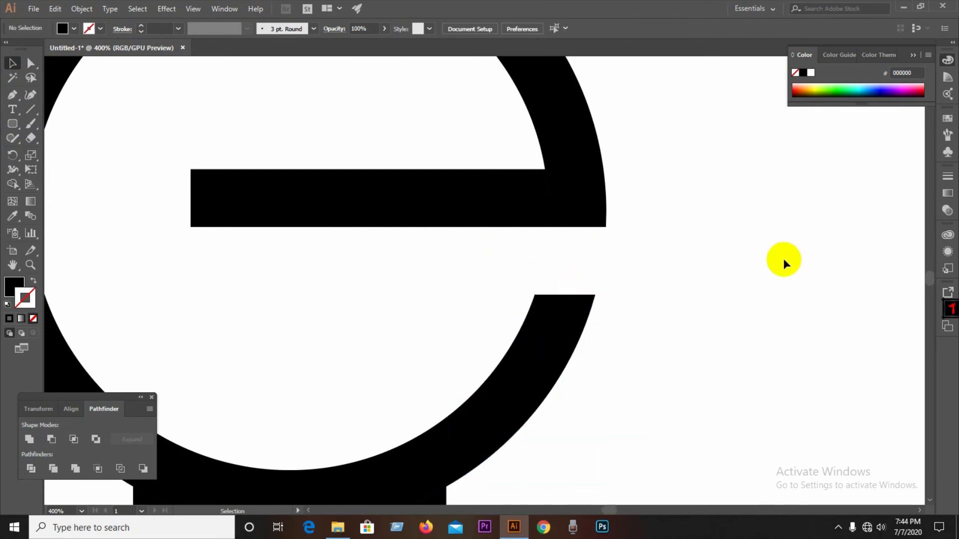
Step: Try to unite all the light-bulb shapes into one
{"action": "scroll", "coordinate": [520, 256], "scroll_direction": "down", "scroll_amount": 2}
{"action": "scroll", "coordinate": [520, 256], "scroll_direction": "down", "scroll_amount": 4}
{"action": "left_click_drag", "start_coordinate": [349, 210], "coordinate": [565, 370]}
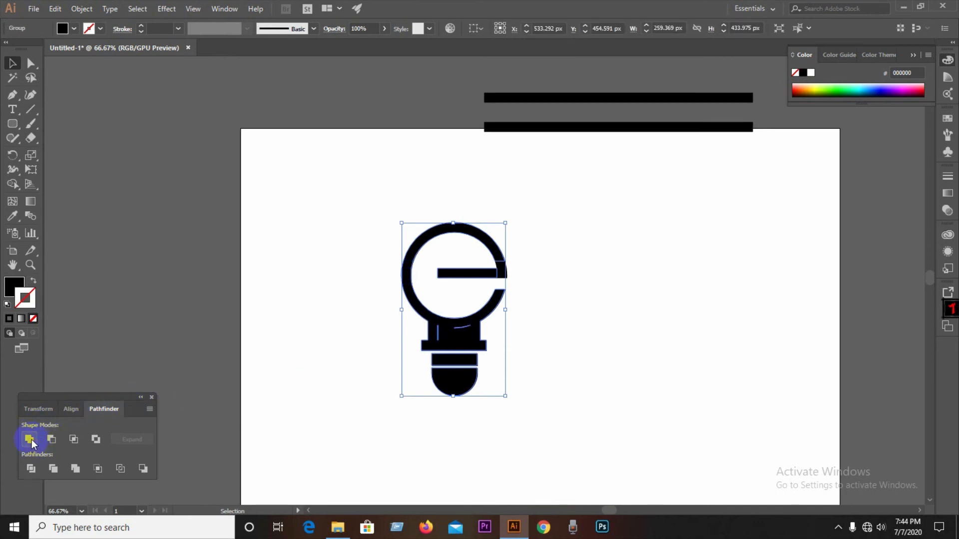
Step: Fill all the light-bulb shapes with dark gray and delete the piece enclosed between the two legs
{"action": "left_click_drag", "start_coordinate": [330, 190], "coordinate": [564, 423]}
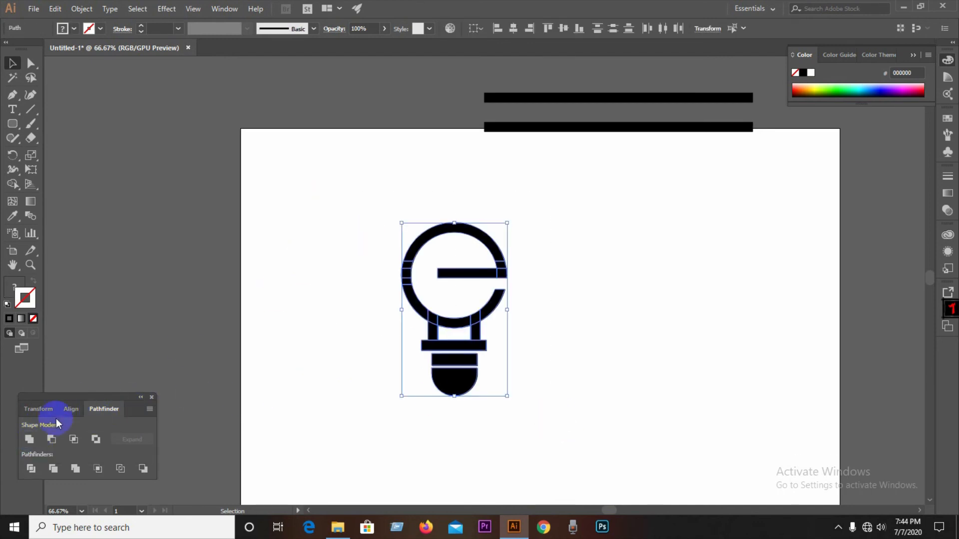
{"action": "double_click", "coordinate": [15, 286]}
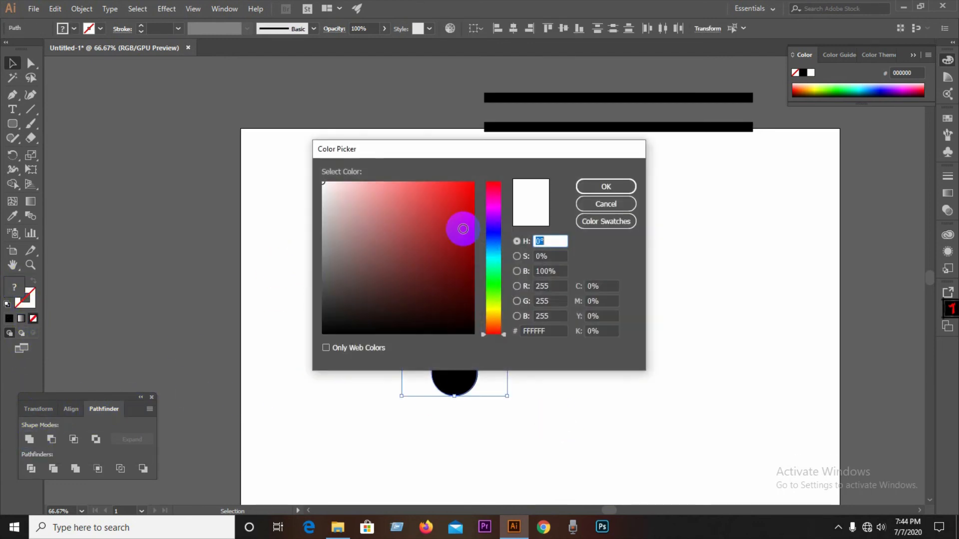
{"action": "left_click_drag", "start_coordinate": [461, 224], "coordinate": [462, 188]}
{"action": "left_click", "coordinate": [606, 185]}
{"action": "left_click", "coordinate": [448, 336]}
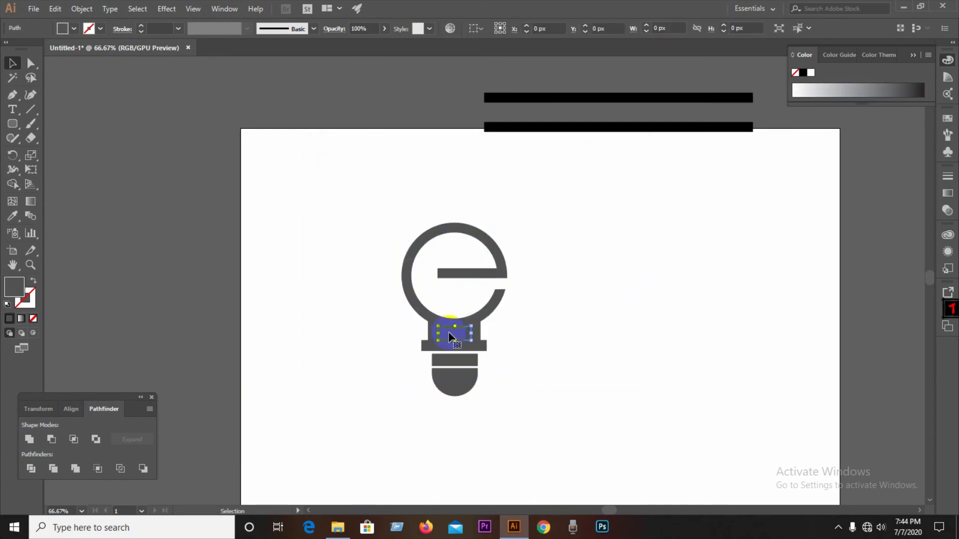
Step: Unite all the light-bulb shapes and ungroup the result
{"action": "left_click_drag", "start_coordinate": [375, 261], "coordinate": [521, 419]}
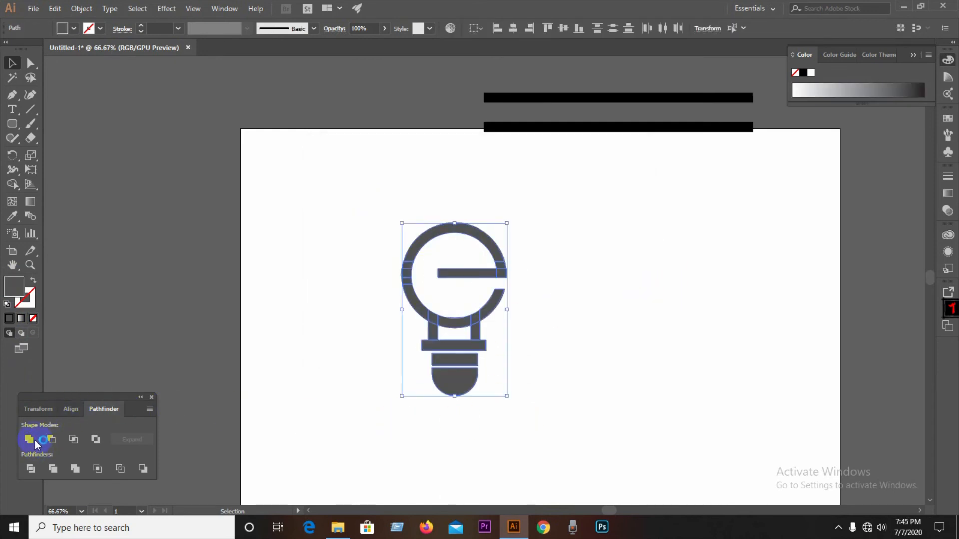
{"action": "left_click", "coordinate": [291, 291]}
{"action": "left_click_drag", "start_coordinate": [362, 220], "coordinate": [475, 385]}
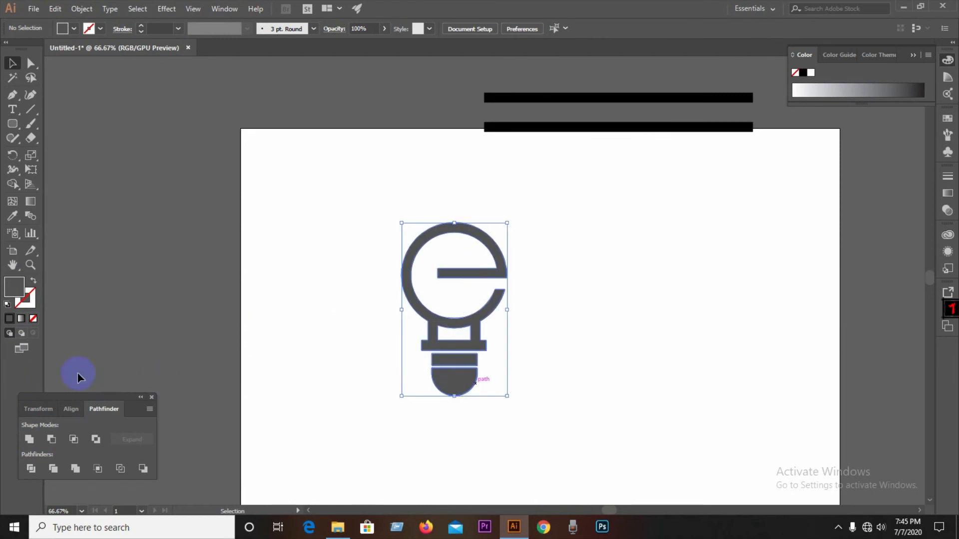
{"action": "left_click", "coordinate": [200, 307]}
{"action": "left_click", "coordinate": [412, 298]}
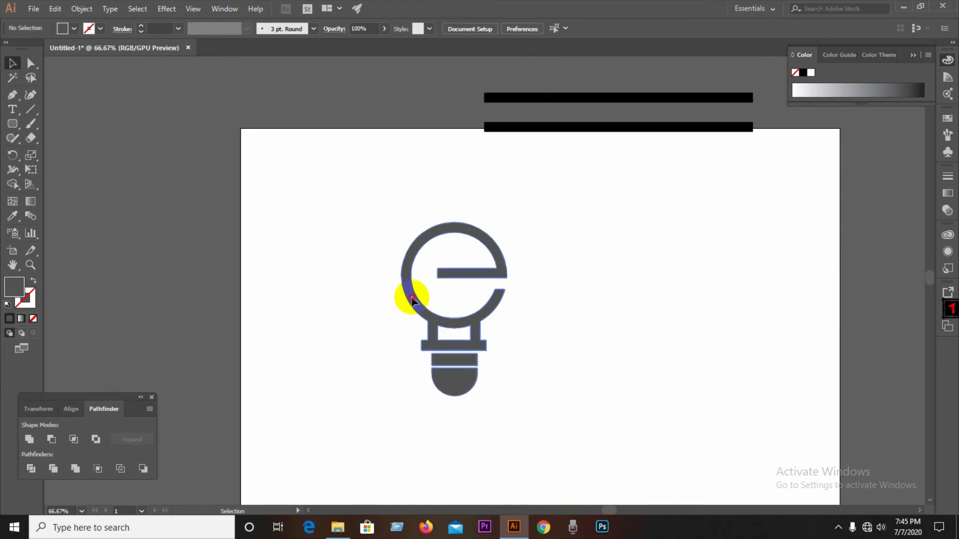
{"action": "right_click", "coordinate": [418, 299]}
{"action": "left_click", "coordinate": [452, 386]}
{"action": "left_click", "coordinate": [585, 358]}
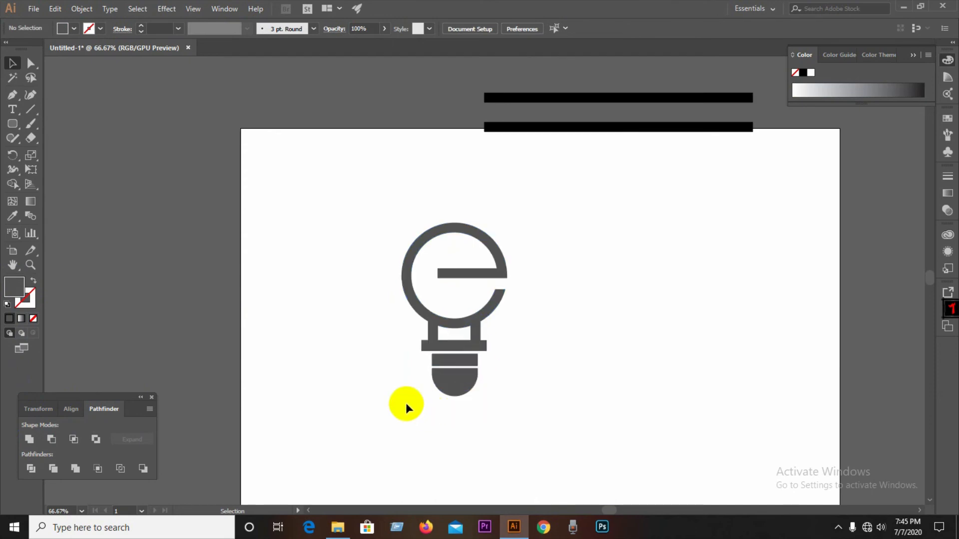
Step: Set the fill of all the light-bulb shapes to orange EF6F06
{"action": "scroll", "coordinate": [438, 342], "scroll_direction": "up", "scroll_amount": 4}
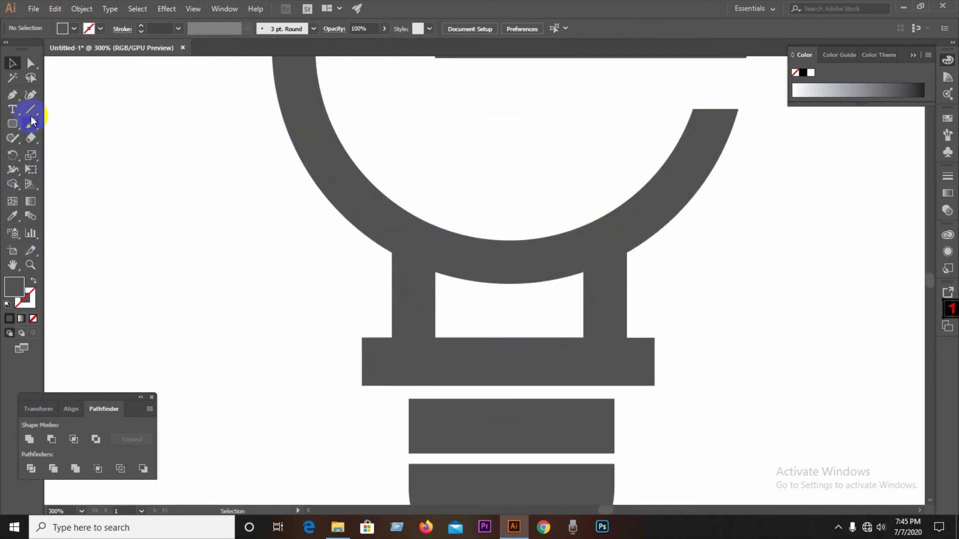
{"action": "scroll", "coordinate": [322, 353], "scroll_direction": "down", "scroll_amount": 3}
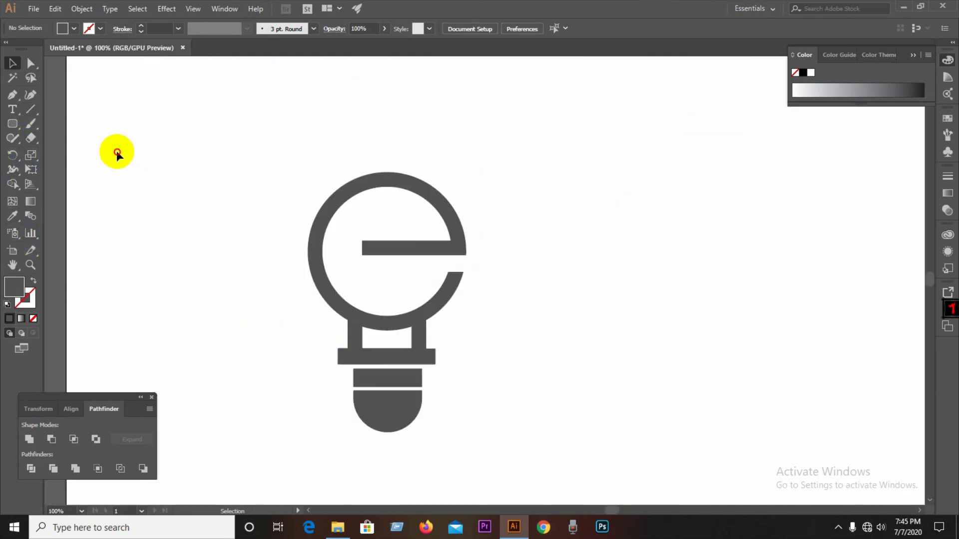
{"action": "left_click_drag", "start_coordinate": [146, 133], "coordinate": [465, 407]}
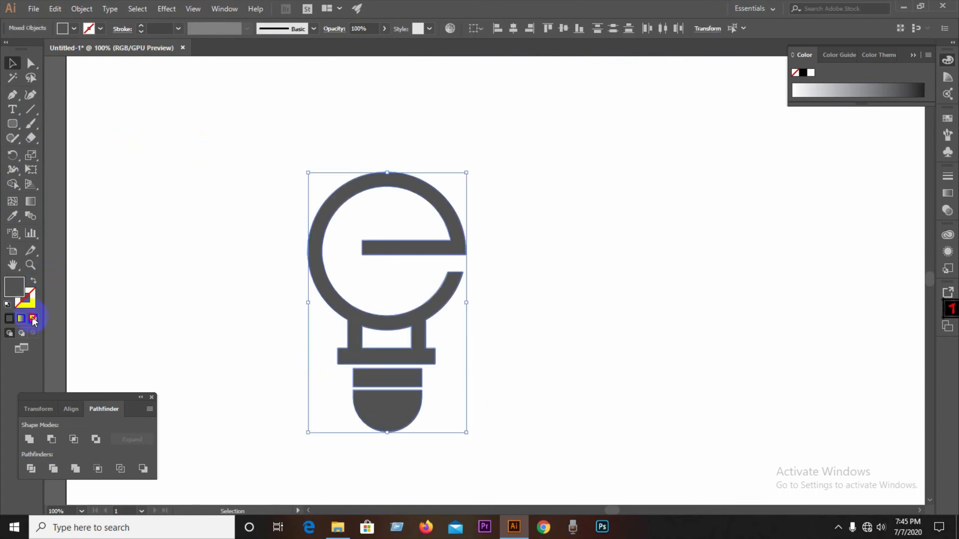
{"action": "left_click", "coordinate": [33, 318]}
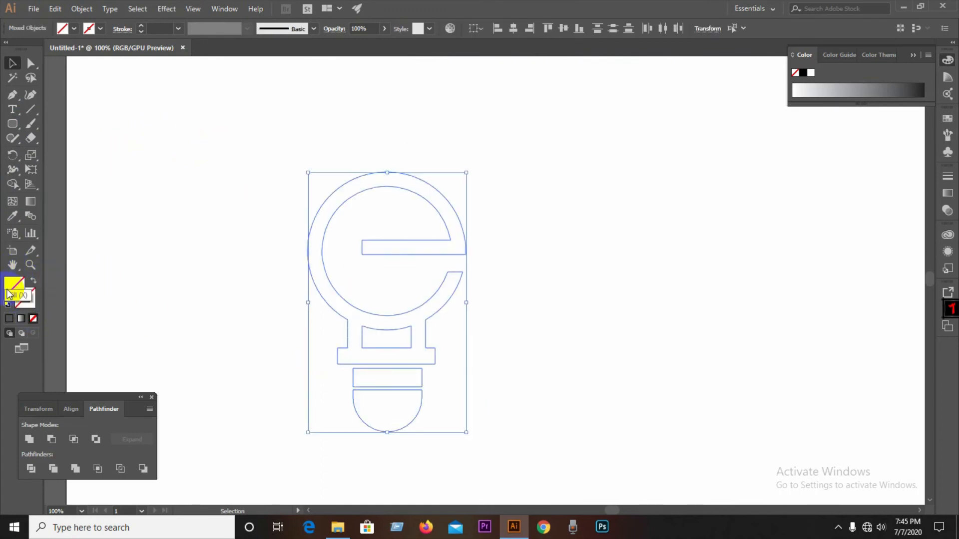
{"action": "double_click", "coordinate": [10, 289]}
{"action": "left_click", "coordinate": [493, 330]}
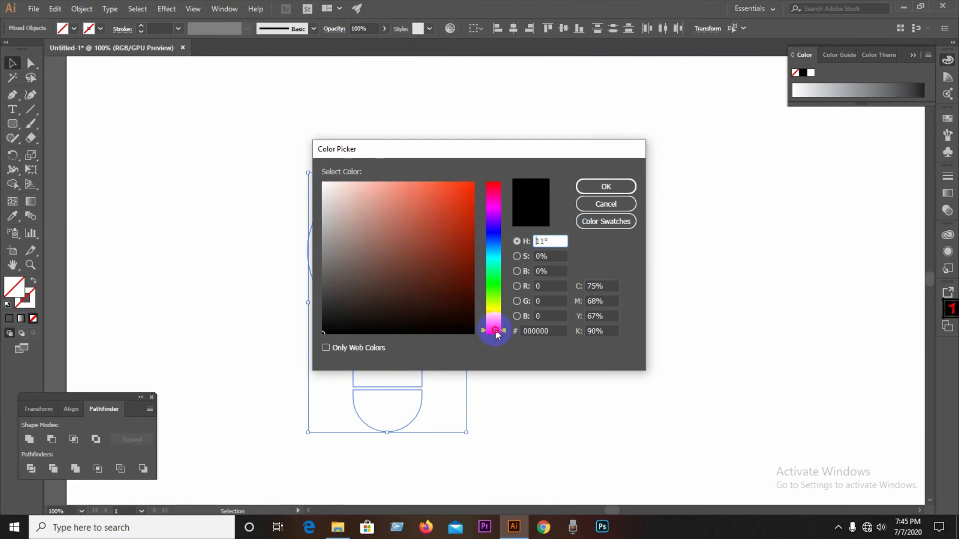
{"action": "left_click", "coordinate": [461, 194]}
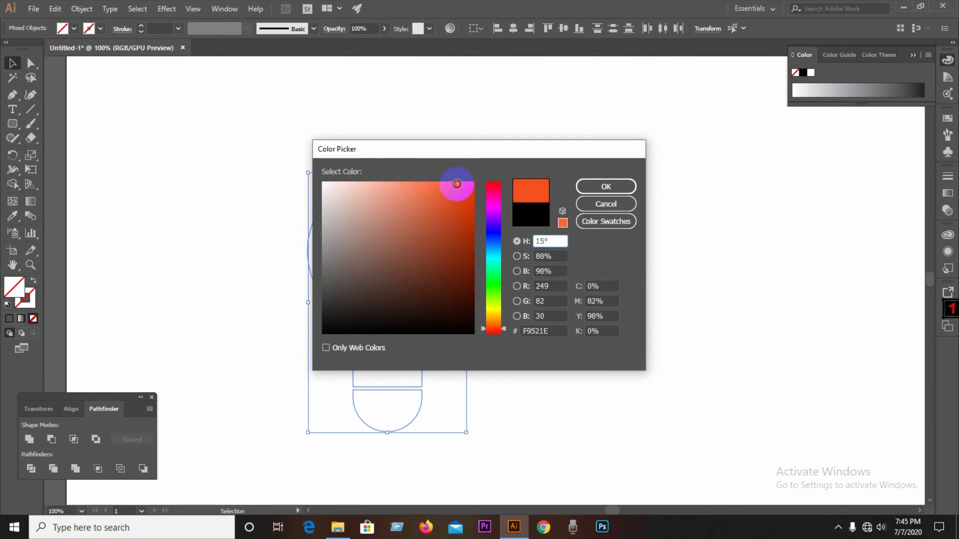
{"action": "left_click", "coordinate": [493, 324]}
{"action": "left_click", "coordinate": [465, 197]}
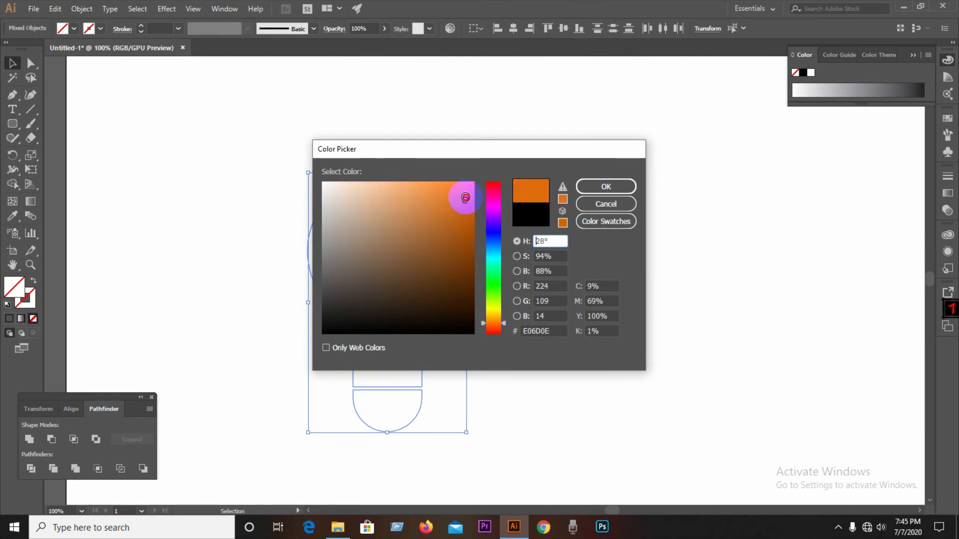
{"action": "left_click_drag", "start_coordinate": [464, 198], "coordinate": [469, 192]}
{"action": "left_click", "coordinate": [605, 186]}
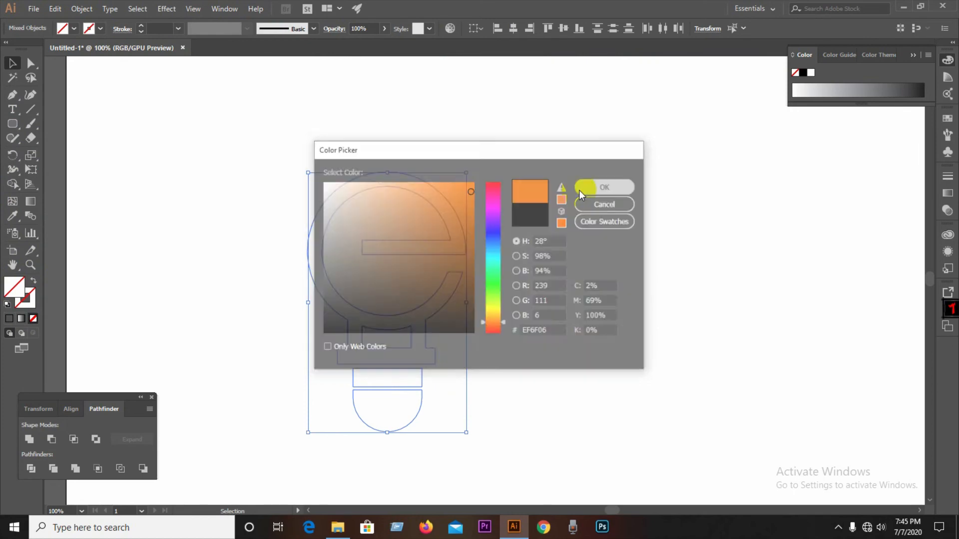
Step: Group the orange light-bulb shapes and move the group off the artboard, beside its right edge
{"action": "key", "text": "ctrl+minus"}
{"action": "left_click_drag", "start_coordinate": [375, 219], "coordinate": [411, 308]}
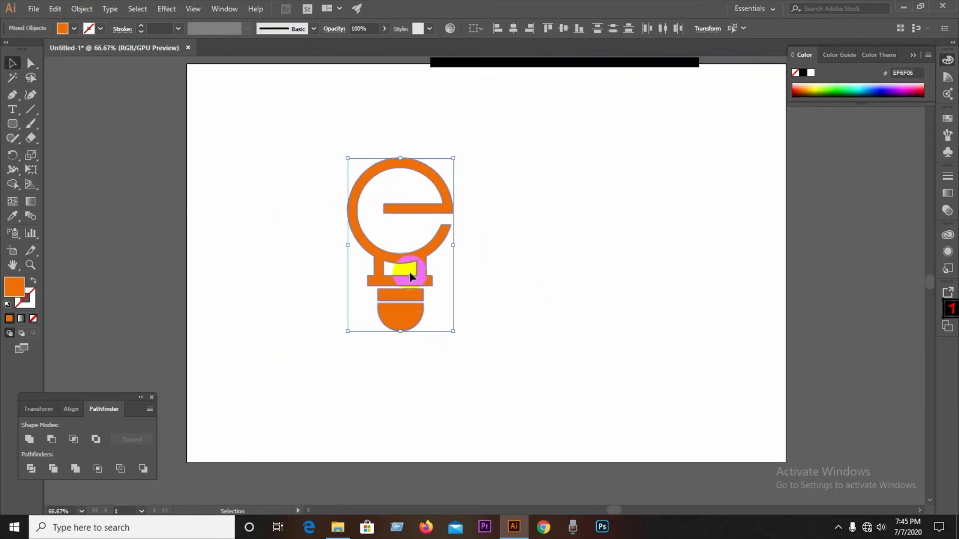
{"action": "right_click", "coordinate": [409, 273]}
{"action": "left_click", "coordinate": [450, 345]}
{"action": "left_click", "coordinate": [283, 290]}
{"action": "scroll", "coordinate": [271, 293], "scroll_direction": "down", "scroll_amount": 1}
{"action": "left_click_drag", "start_coordinate": [394, 271], "coordinate": [757, 254]}
{"action": "left_click", "coordinate": [267, 328]}
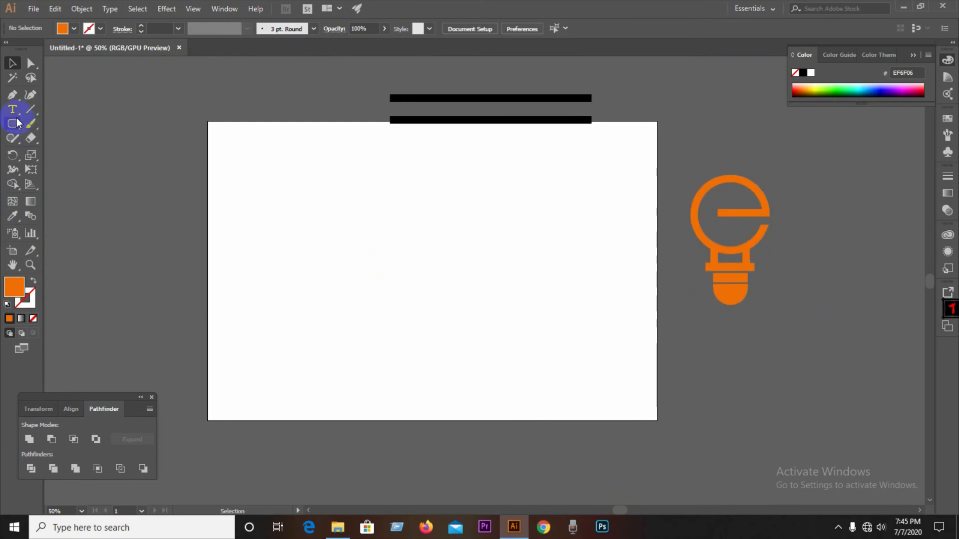
Step: Create a new document from the recent custom 1280 x 720 px preset
{"action": "left_click_drag", "start_coordinate": [14, 123], "coordinate": [41, 124]}
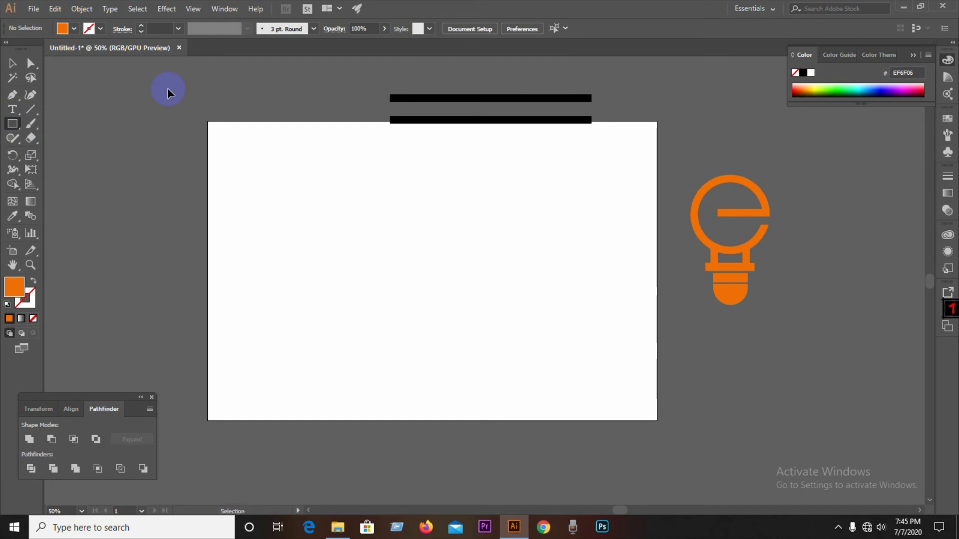
{"action": "key", "text": "ctrl+n"}
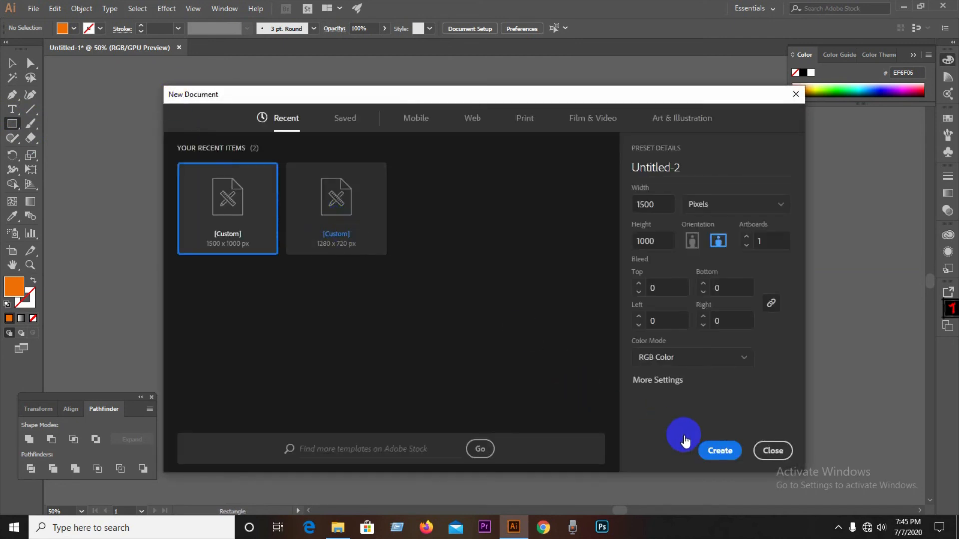
{"action": "left_click", "coordinate": [349, 215]}
{"action": "left_click", "coordinate": [718, 450]}
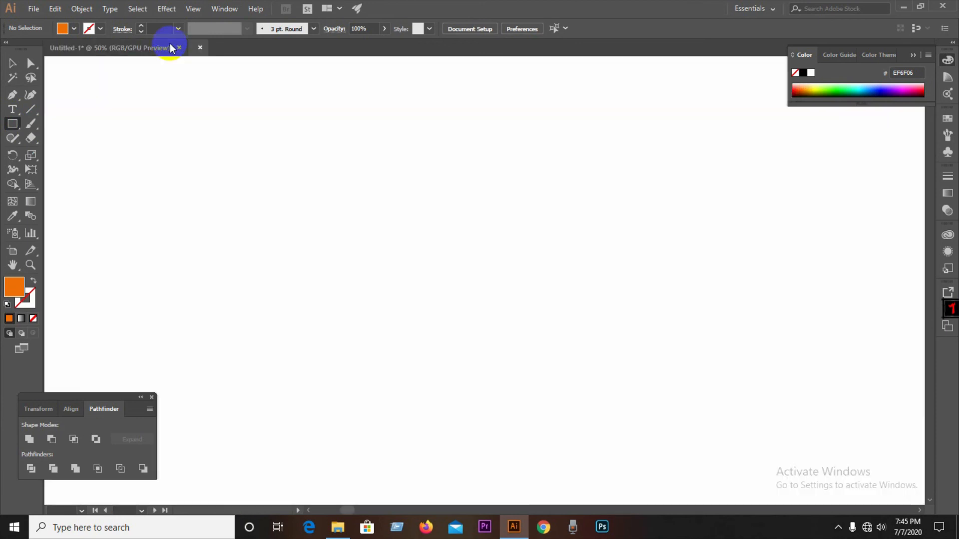
Step: Transfer the orange light bulb from Untitled-1 into the new document and close Untitled-1
{"action": "left_click", "coordinate": [137, 45]}
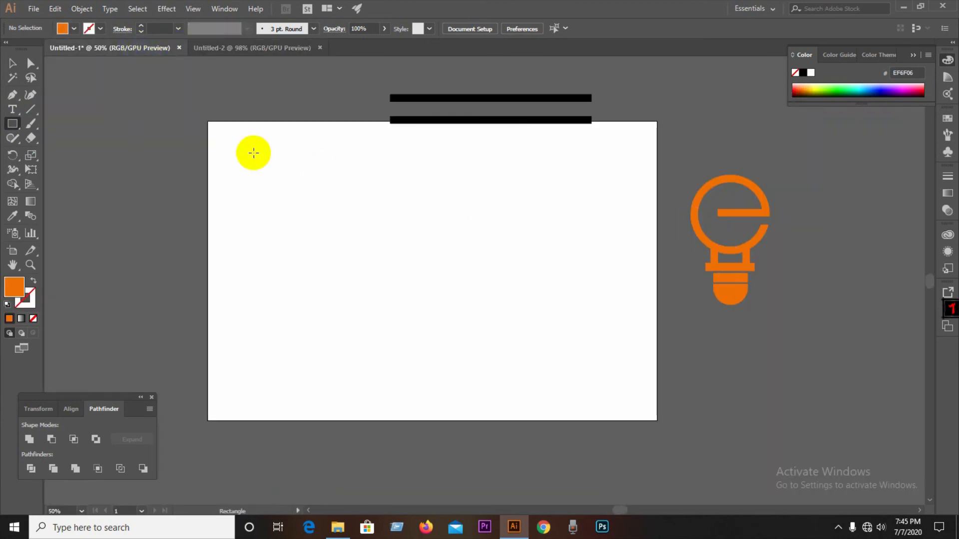
{"action": "left_click", "coordinate": [12, 63]}
{"action": "left_click_drag", "start_coordinate": [719, 261], "coordinate": [391, 259]}
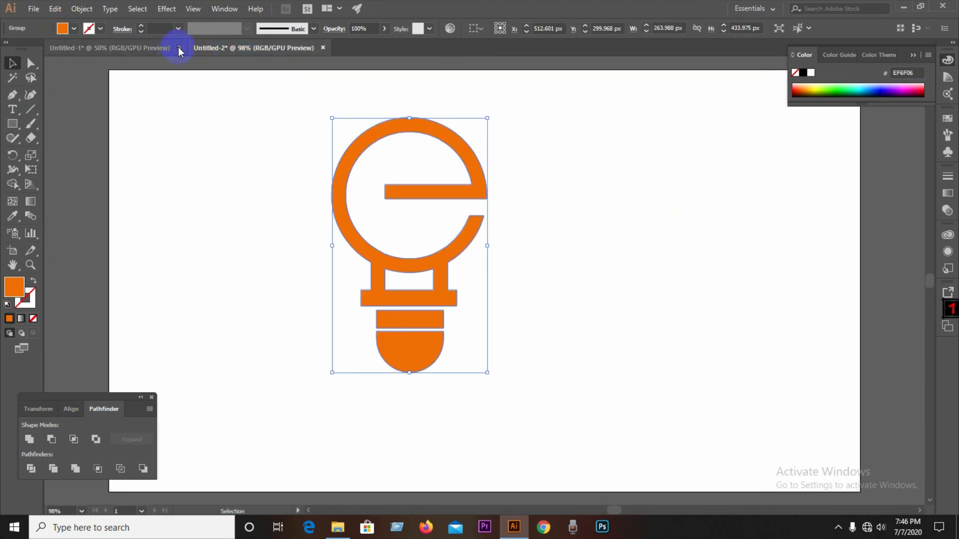
{"action": "left_click", "coordinate": [179, 47]}
{"action": "left_click", "coordinate": [540, 279]}
Step: Move the light bulb off the artboard to its right and draw a 1280 x 720 px rectangle covering the artboard
{"action": "key", "text": "ctrl+minus"}
{"action": "key", "text": "ctrl+minus"}
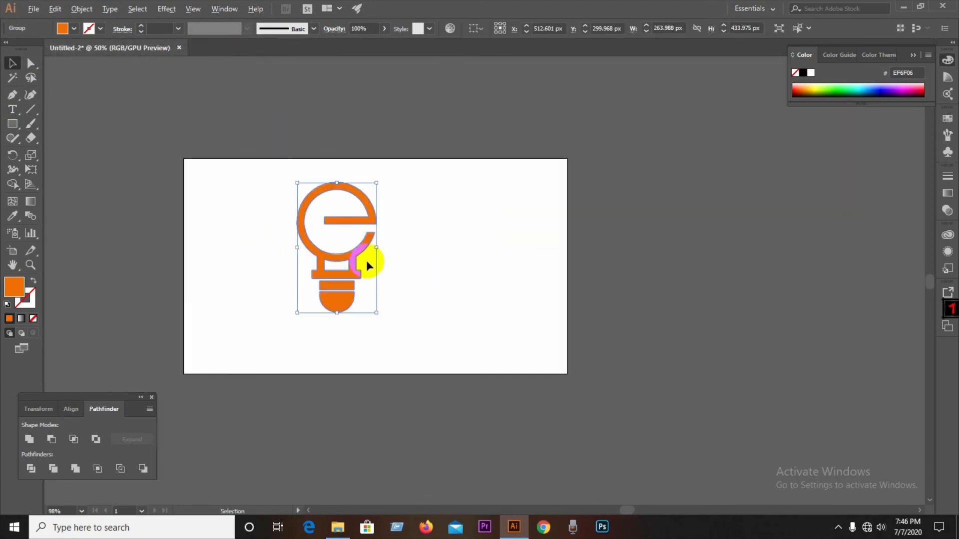
{"action": "left_click_drag", "start_coordinate": [371, 266], "coordinate": [704, 260]}
{"action": "left_click", "coordinate": [86, 186]}
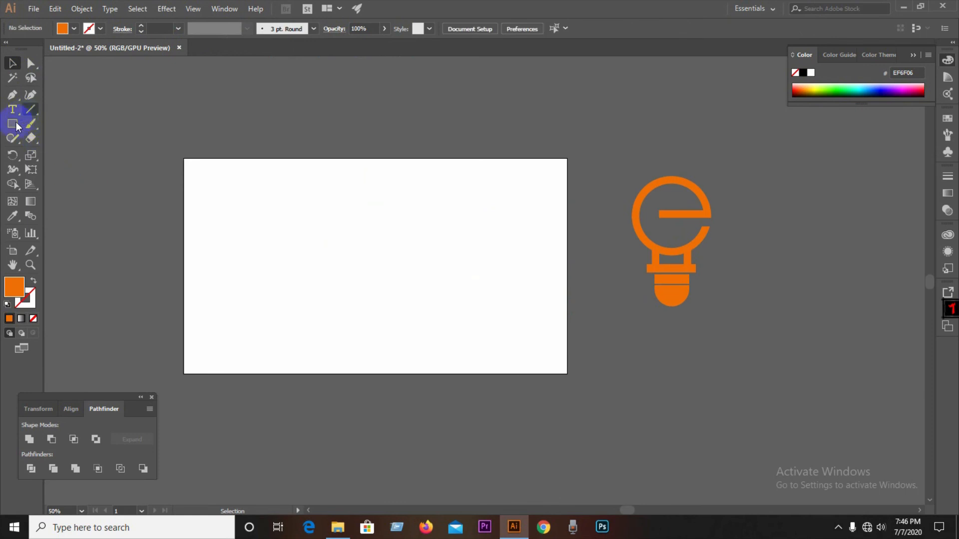
{"action": "left_click_drag", "start_coordinate": [183, 158], "coordinate": [568, 374]}
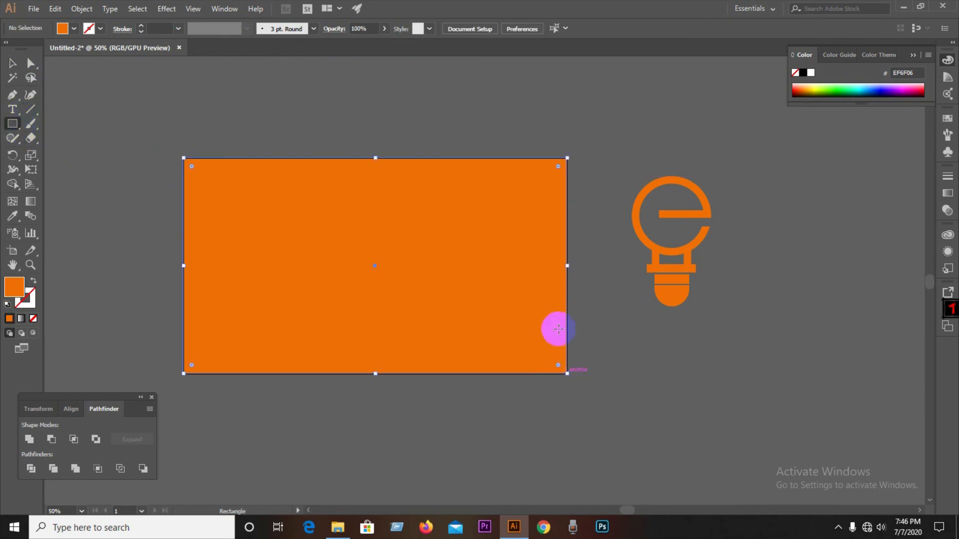
Step: Fill the background rectangle with a white-to-black radial gradient and set its midpoint location to 28.71%
{"action": "left_click", "coordinate": [21, 318]}
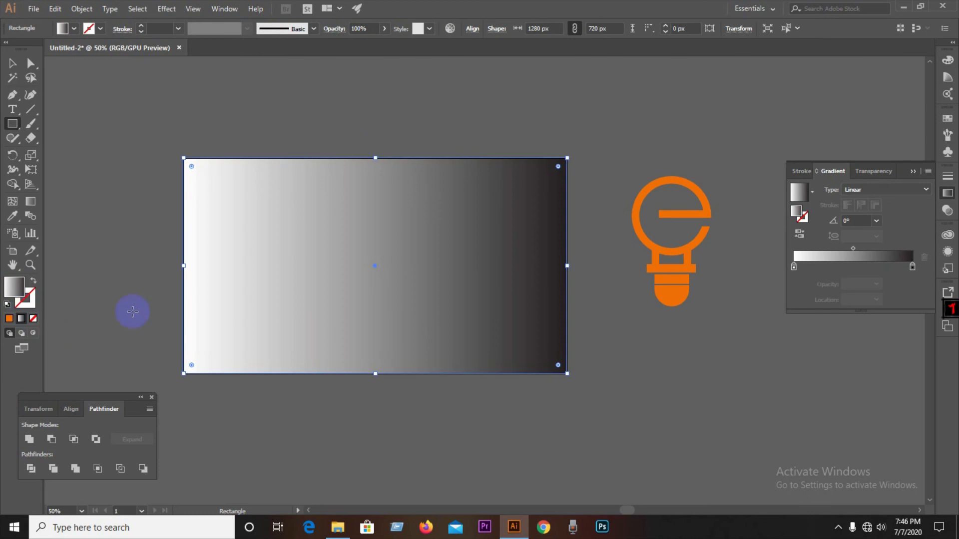
{"action": "left_click", "coordinate": [853, 192]}
{"action": "left_click", "coordinate": [852, 215]}
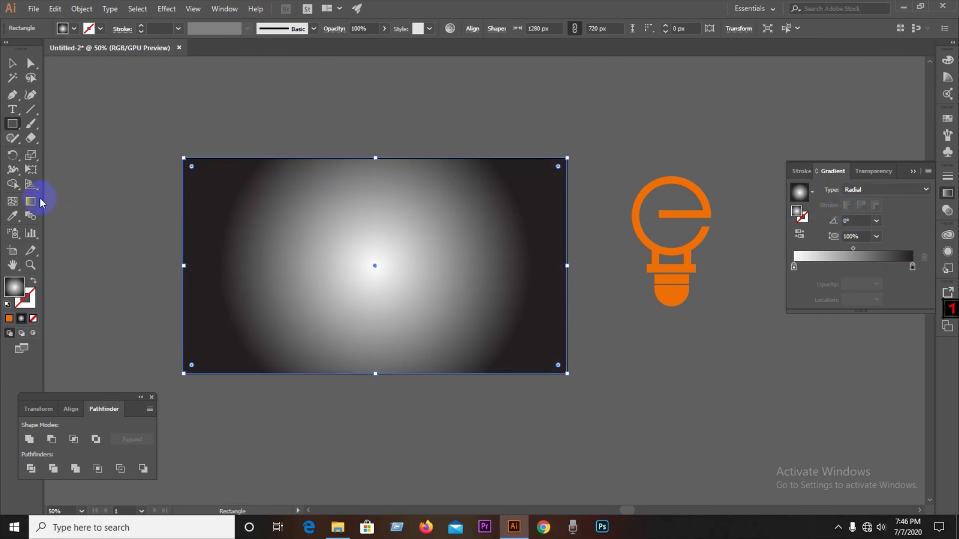
{"action": "left_click_drag", "start_coordinate": [856, 250], "coordinate": [828, 249]}
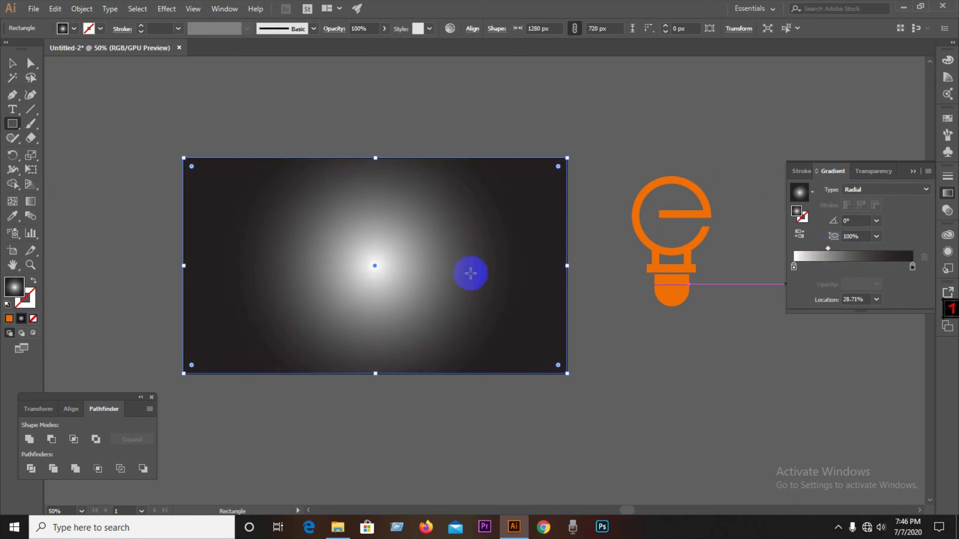
Step: Extend the radial gradient's radius far beyond the rectangle's right edge so its outer areas become light gray
{"action": "left_click", "coordinate": [32, 200]}
{"action": "left_click_drag", "start_coordinate": [534, 266], "coordinate": [786, 268]}
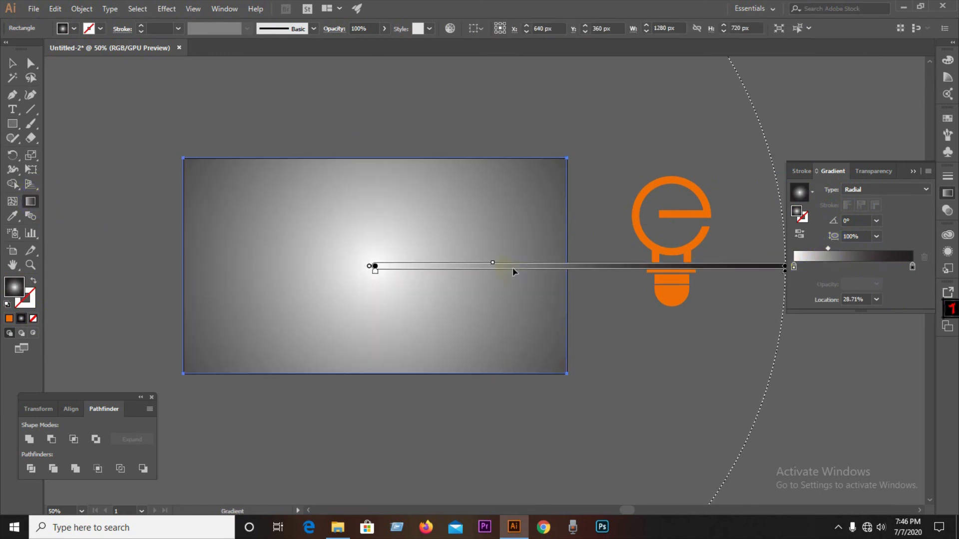
{"action": "key", "text": "ctrl+minus"}
{"action": "key", "text": "ctrl+minus"}
{"action": "mouse_move", "coordinate": [453, 266]}
{"action": "left_mouse_down"}
{"action": "mouse_move", "coordinate": [612, 268]}
{"action": "mouse_move", "coordinate": [603, 265]}
{"action": "left_mouse_up"}
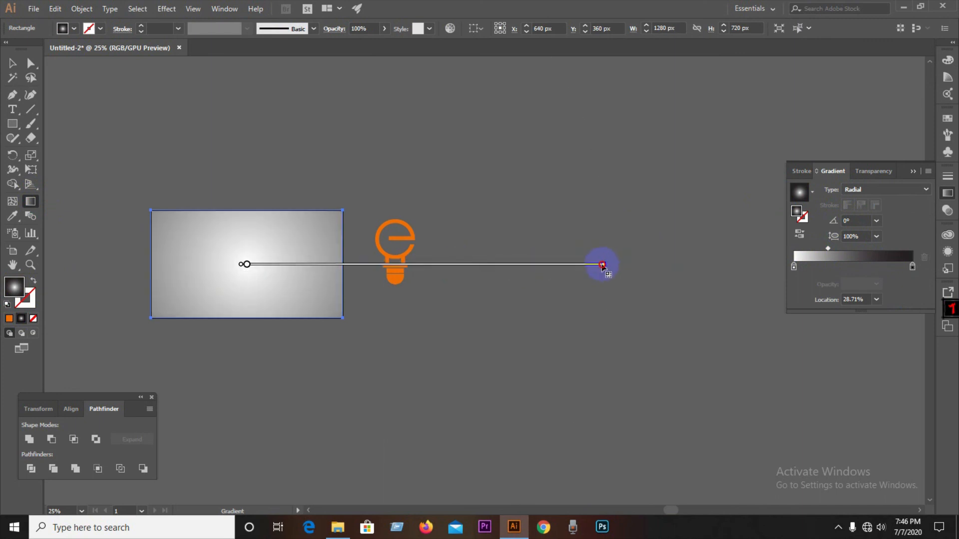
{"action": "left_click", "coordinate": [13, 62]}
{"action": "left_click", "coordinate": [285, 121]}
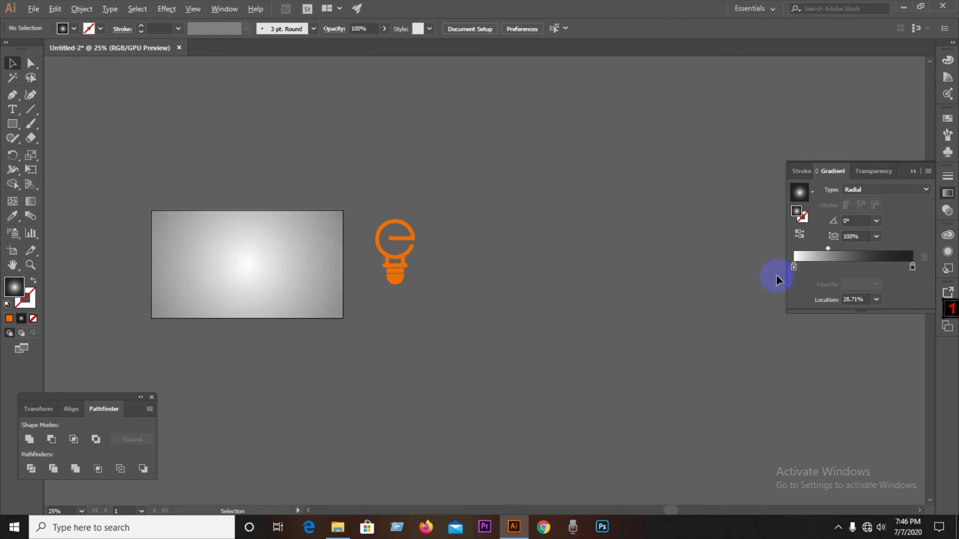
Step: Move the background gradient's white stop slightly outward from the center to enlarge the bright area
{"action": "scroll", "coordinate": [776, 275], "scroll_direction": "down", "scroll_amount": 1}
{"action": "scroll", "coordinate": [427, 269], "scroll_direction": "up", "scroll_amount": 4}
{"action": "left_click", "coordinate": [423, 266]}
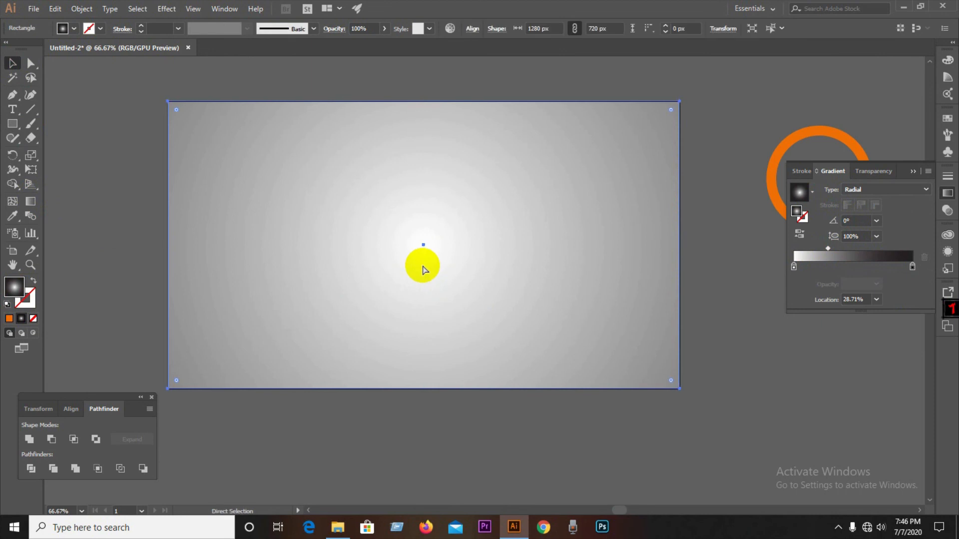
{"action": "left_click", "coordinate": [411, 254]}
{"action": "left_click", "coordinate": [31, 201]}
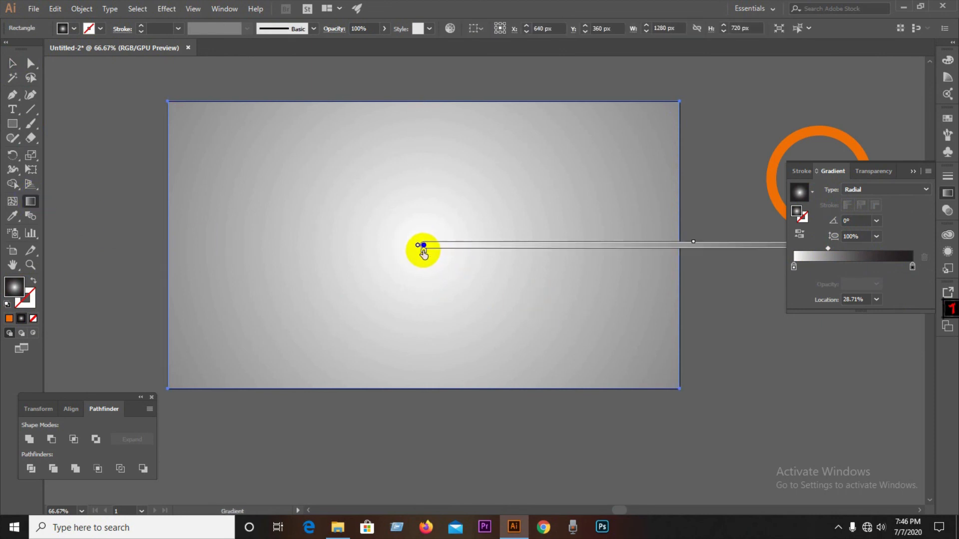
{"action": "mouse_move", "coordinate": [433, 251]}
{"action": "left_mouse_down"}
{"action": "mouse_move", "coordinate": [536, 261]}
{"action": "mouse_move", "coordinate": [477, 253]}
{"action": "left_mouse_up"}
{"action": "key", "text": "ctrl+z"}
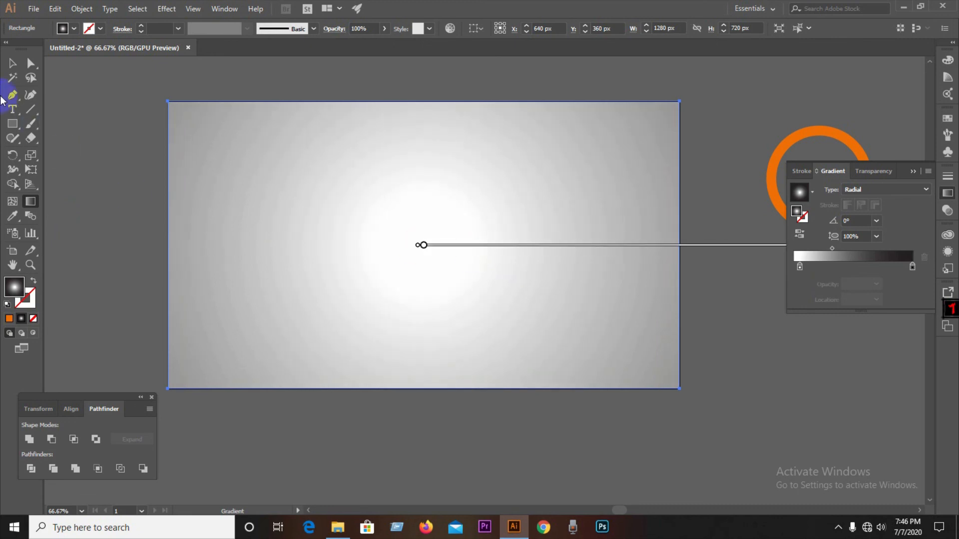
Step: Lock the gradient background rectangle in place
{"action": "left_click", "coordinate": [12, 63]}
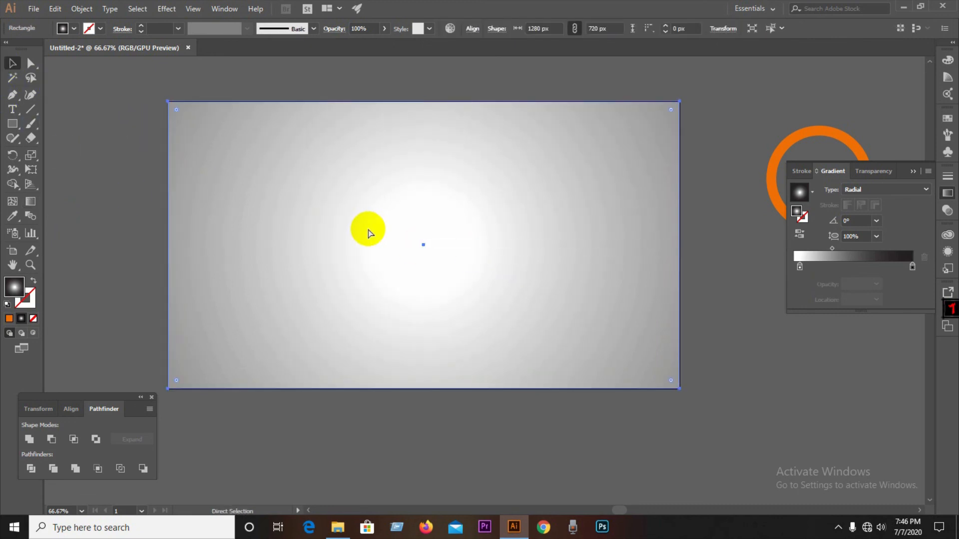
{"action": "key", "text": "ctrl+2"}
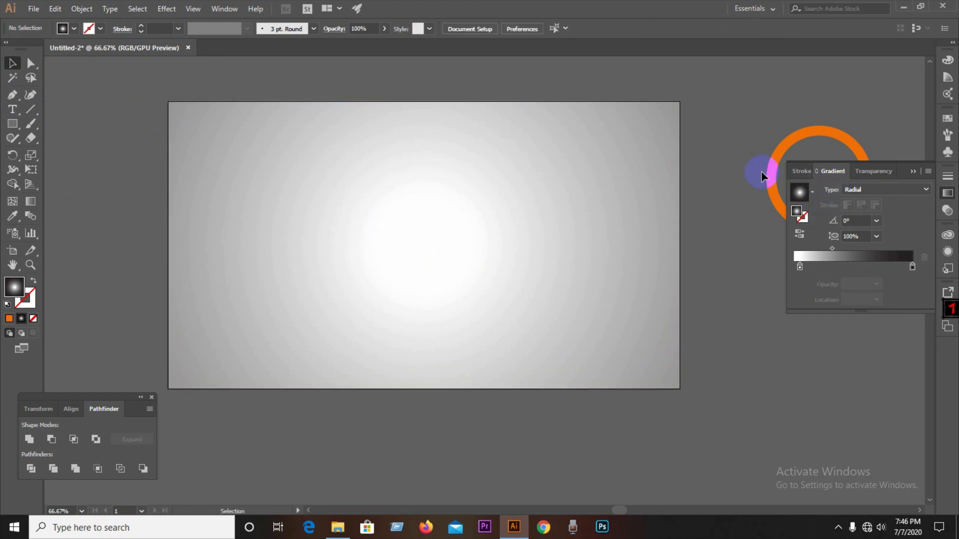
Step: Move the orange light bulb onto the artboard, bring it in front of the background and place it horizontally centered near the upper edge
{"action": "left_click_drag", "start_coordinate": [475, 214], "coordinate": [441, 216]}
{"action": "right_click", "coordinate": [441, 216]}
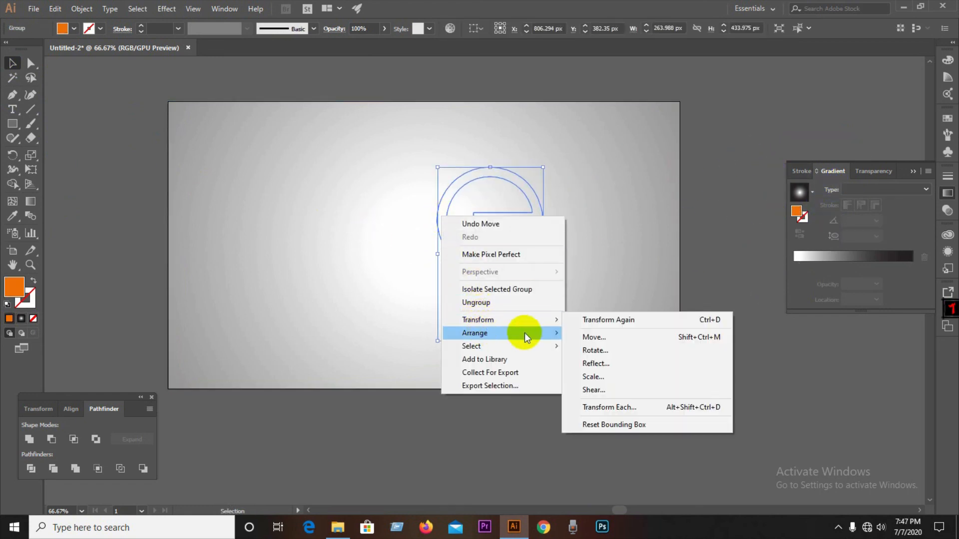
{"action": "left_click", "coordinate": [649, 331]}
{"action": "left_click_drag", "start_coordinate": [477, 270], "coordinate": [438, 241]}
{"action": "left_click", "coordinate": [657, 295]}
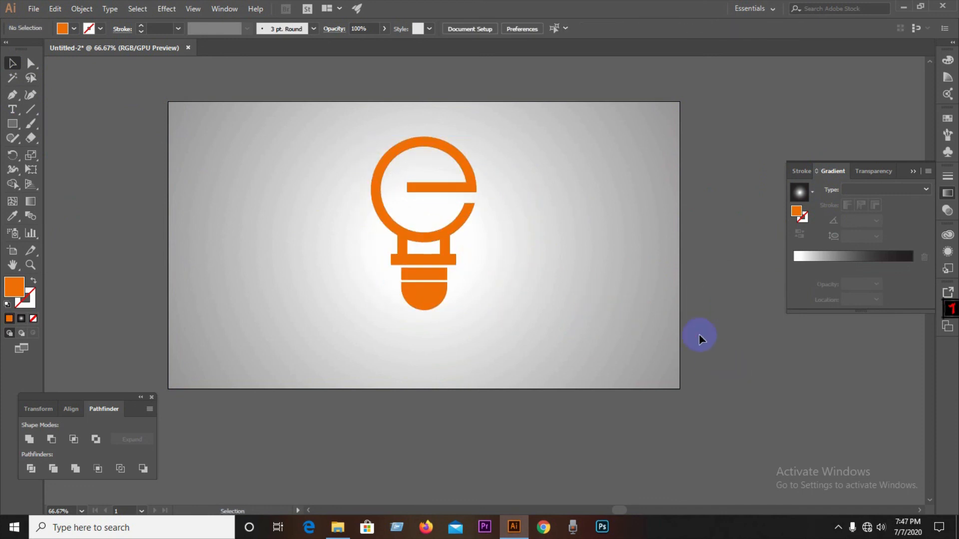
Step: Rotate the light bulb about 40° counterclockwise so its base points to the lower right, and shift it left of the artboard's center
{"action": "left_click", "coordinate": [449, 224]}
{"action": "left_click_drag", "start_coordinate": [473, 317], "coordinate": [545, 296]}
{"action": "left_click", "coordinate": [442, 234]}
{"action": "left_click_drag", "start_coordinate": [442, 233], "coordinate": [409, 231]}
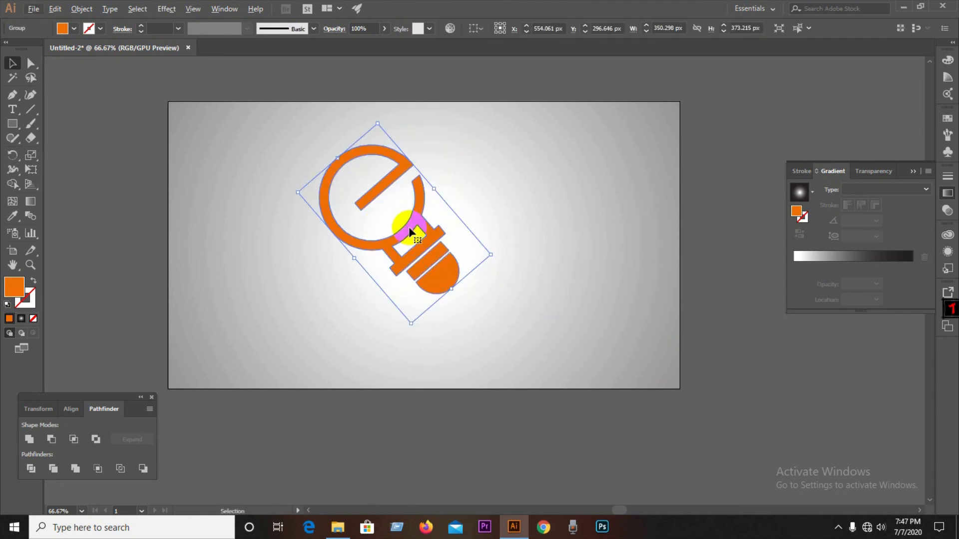
Step: Duplicate the tilted light bulb and position the copy below the original
{"action": "left_click", "coordinate": [399, 252]}
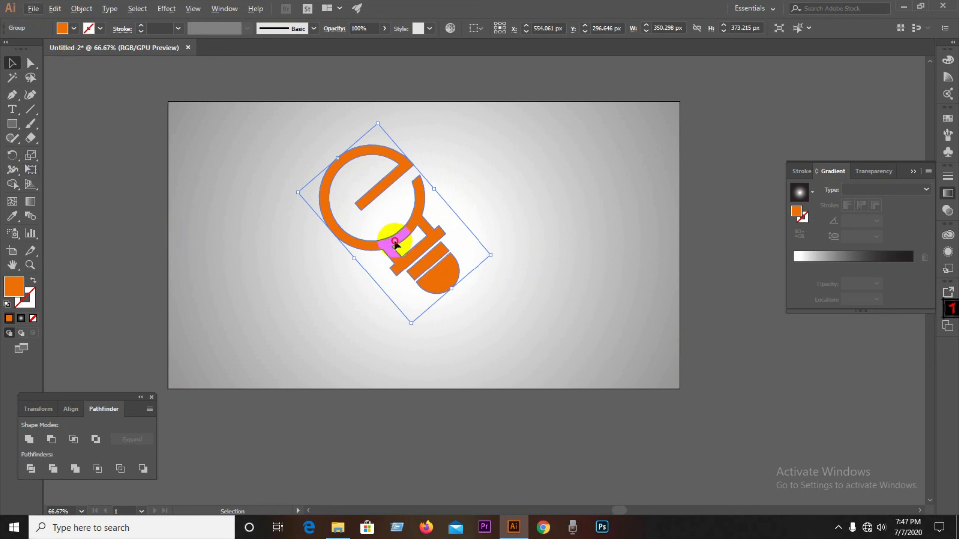
{"action": "left_click_drag", "start_coordinate": [395, 243], "coordinate": [360, 312]}
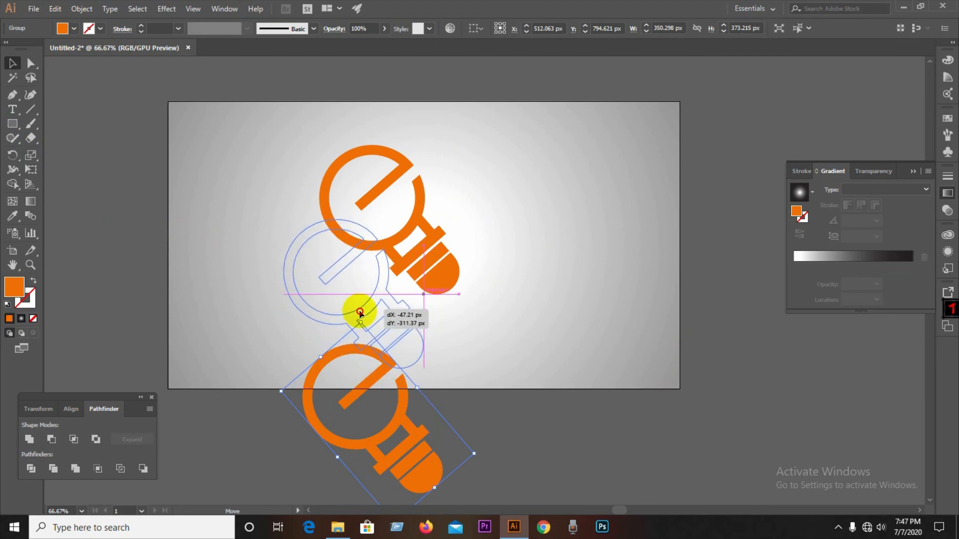